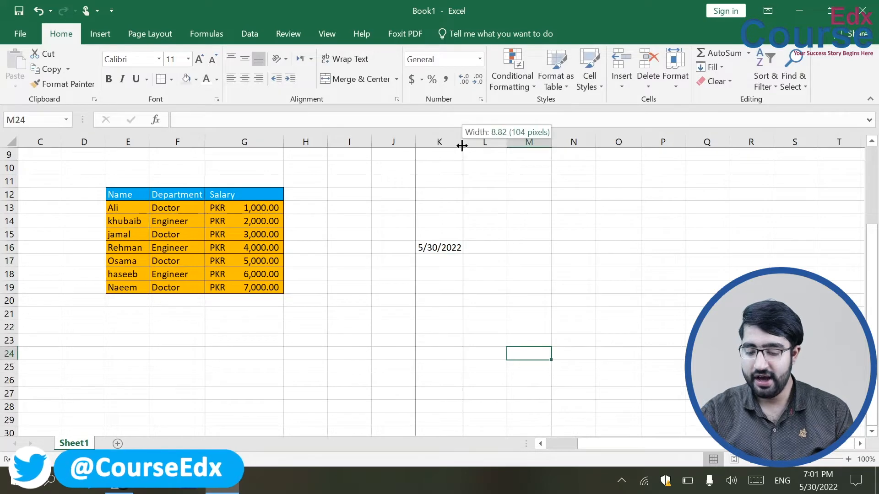
# Step: Enter the current time in K17 below the date, and clear both the date and the time from column K
pyautogui.click(439, 263)
pyautogui.hotkey('ctrl', 'shift', ';')
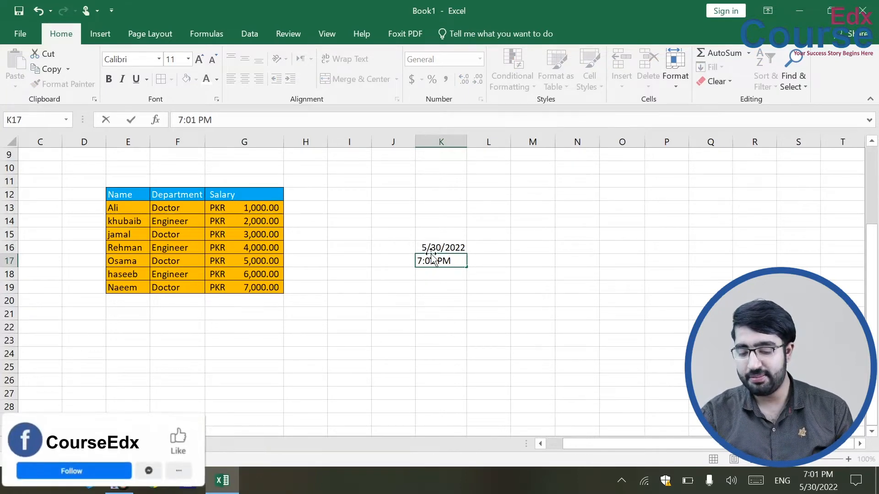
pyautogui.moveTo(400, 219); pyautogui.dragTo(481, 277)
pyautogui.press('Delete')
pyautogui.click(559, 262)
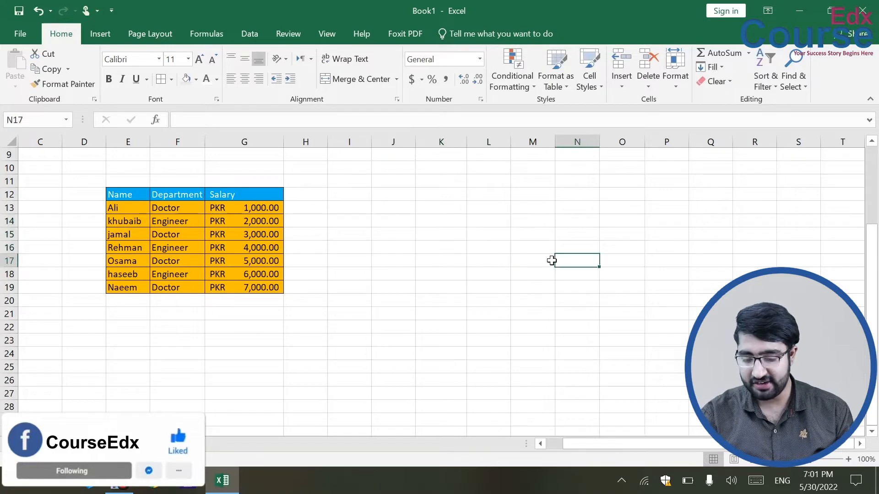
# Step: Format the empty cell K14 as a date using the first 14-Mar-12 type
pyautogui.click(445, 220)
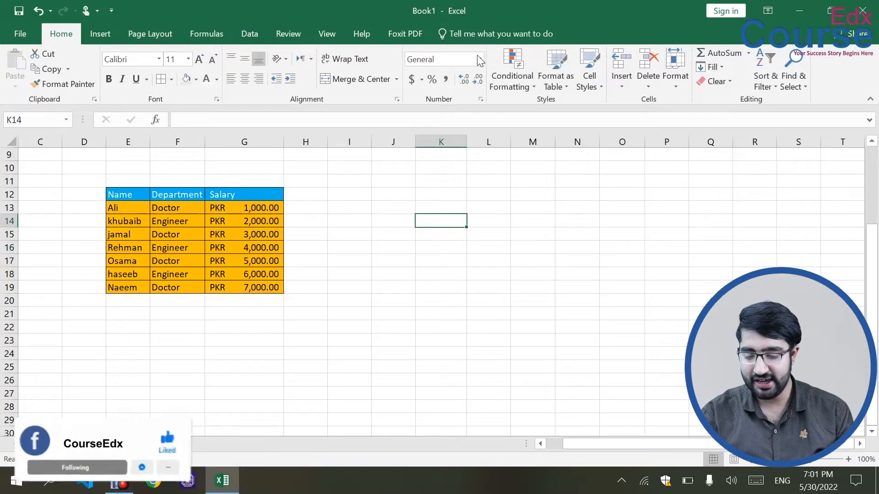
pyautogui.click(481, 100)
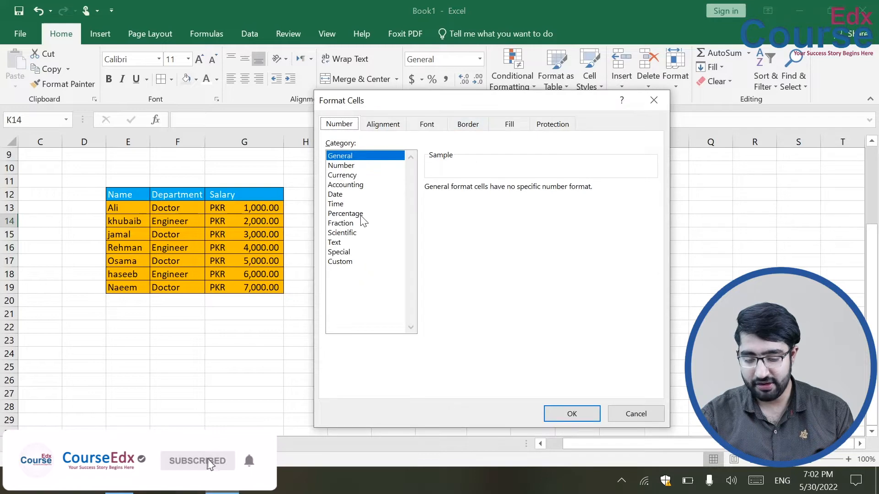
pyautogui.click(339, 195)
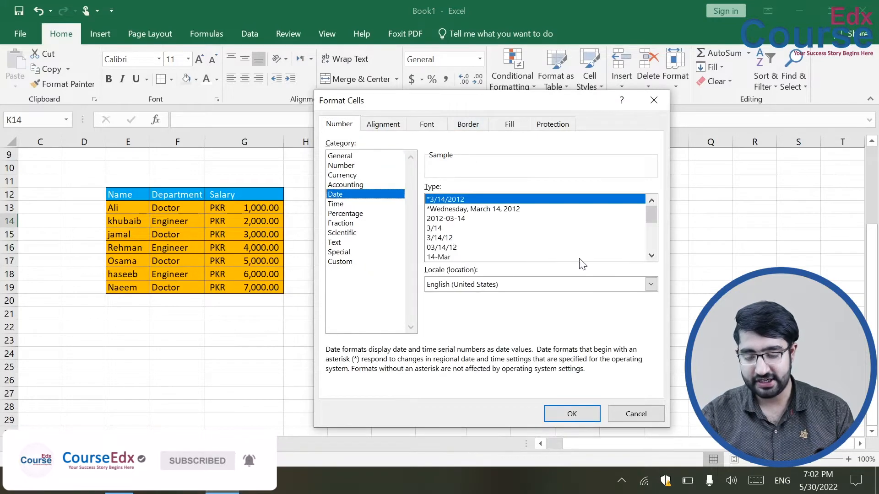
pyautogui.click(440, 218)
pyautogui.click(442, 209)
pyautogui.click(442, 219)
pyautogui.click(439, 238)
pyautogui.click(443, 247)
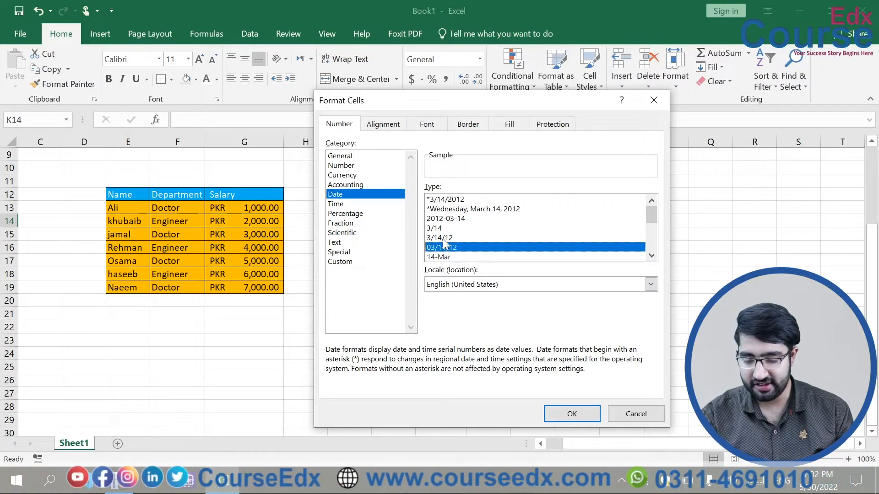
pyautogui.click(651, 255)
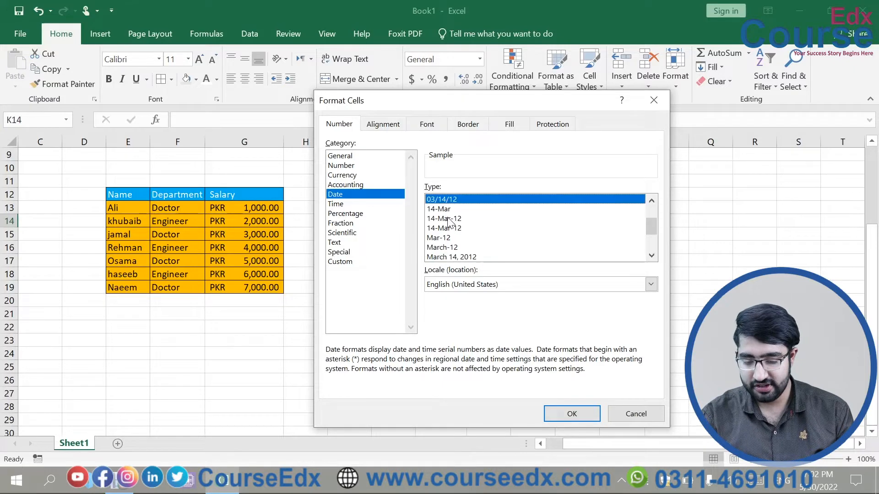
pyautogui.click(449, 218)
pyautogui.click(455, 229)
pyautogui.click(458, 220)
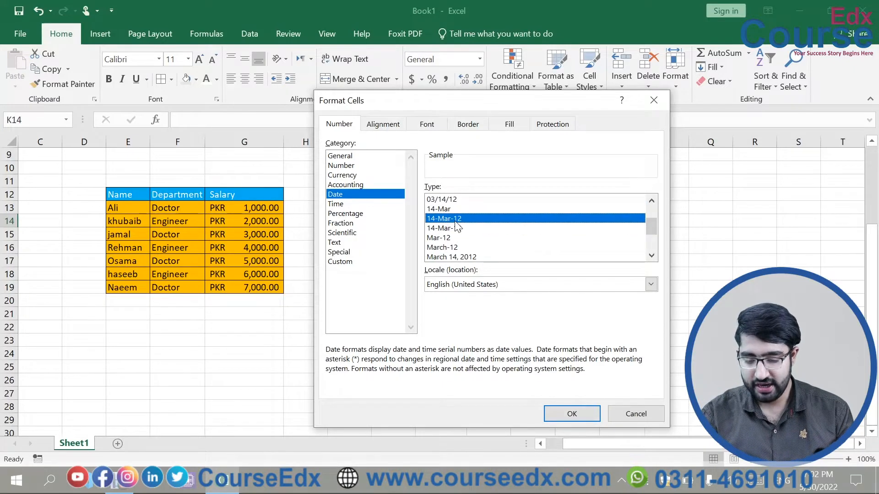
pyautogui.click(574, 410)
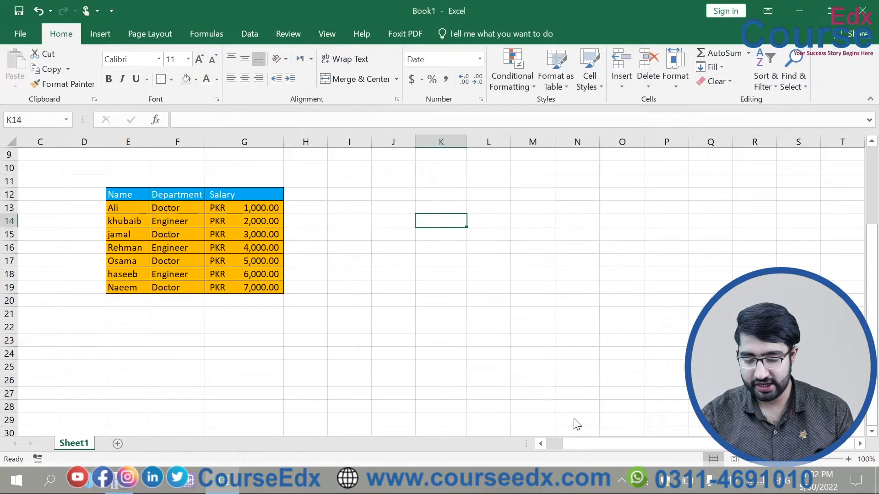
# Step: Enter the current date in cell K14
pyautogui.click(463, 256)
pyautogui.click(441, 225)
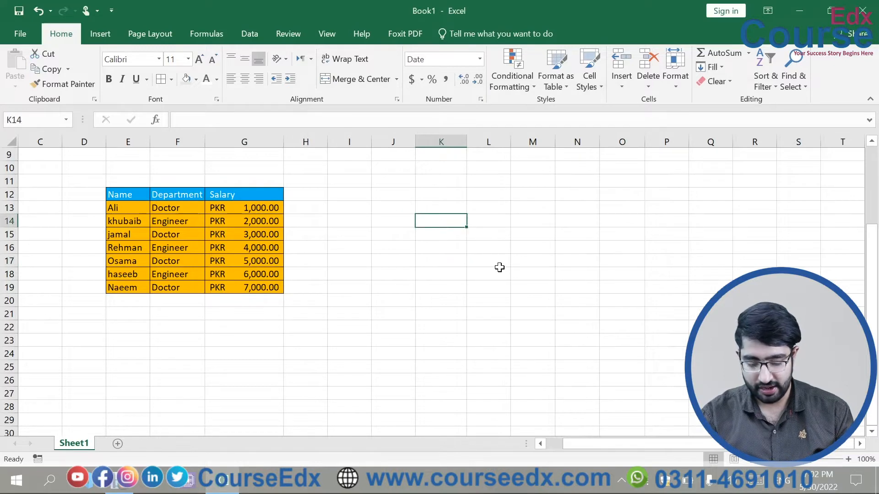
pyautogui.hotkey('ctrl', ';')
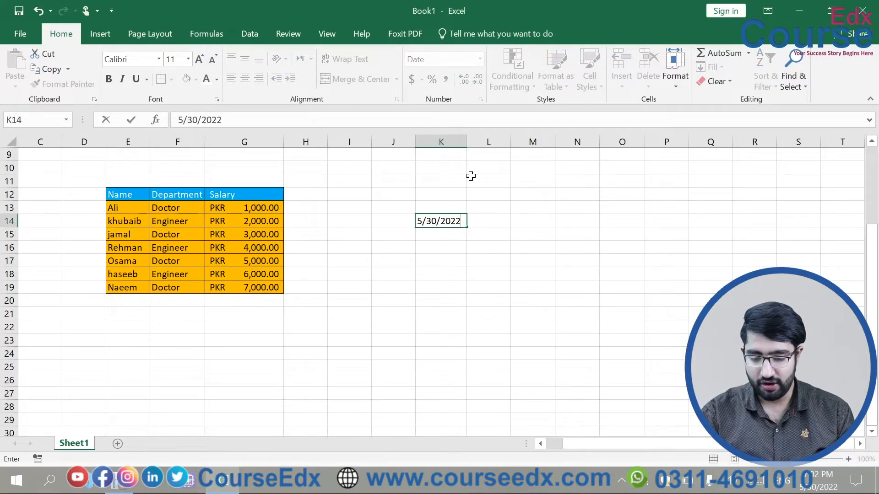
pyautogui.click(491, 275)
pyautogui.click(458, 221)
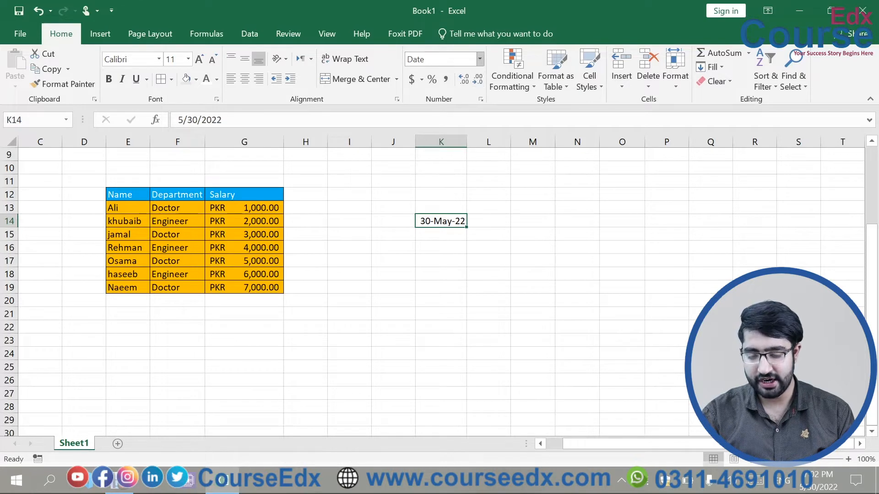
# Step: Apply the Long Date format to K14 and autofit the width of column K
pyautogui.click(479, 60)
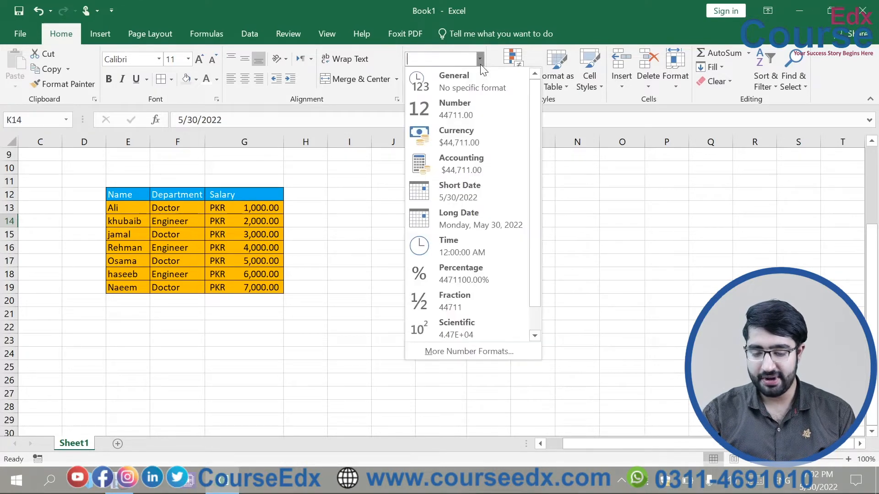
pyautogui.click(508, 217)
pyautogui.click(561, 261)
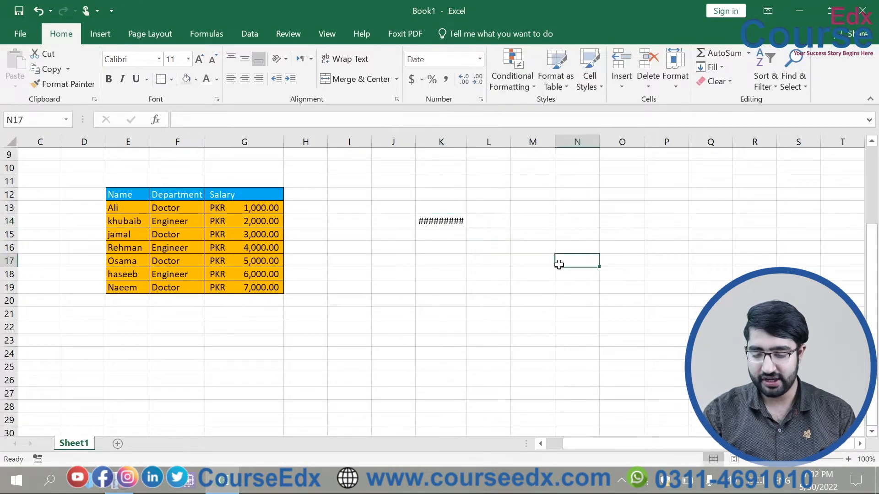
pyautogui.click(452, 221)
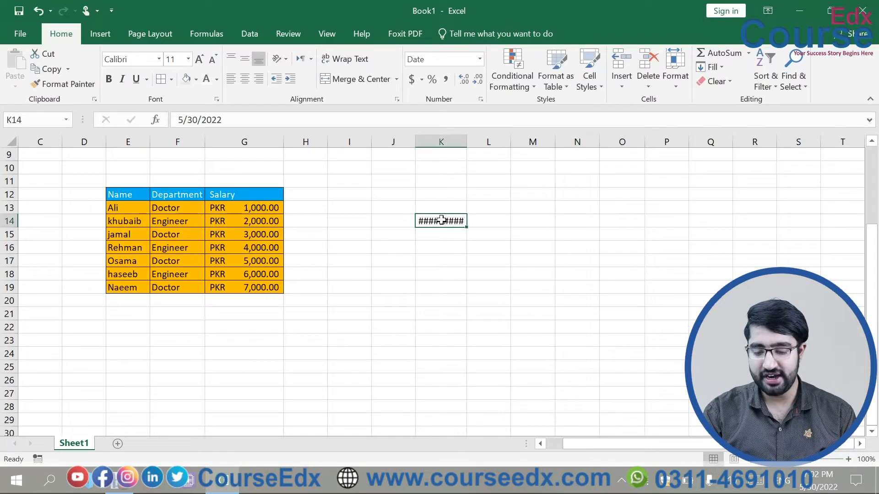
pyautogui.doubleClick(467, 140)
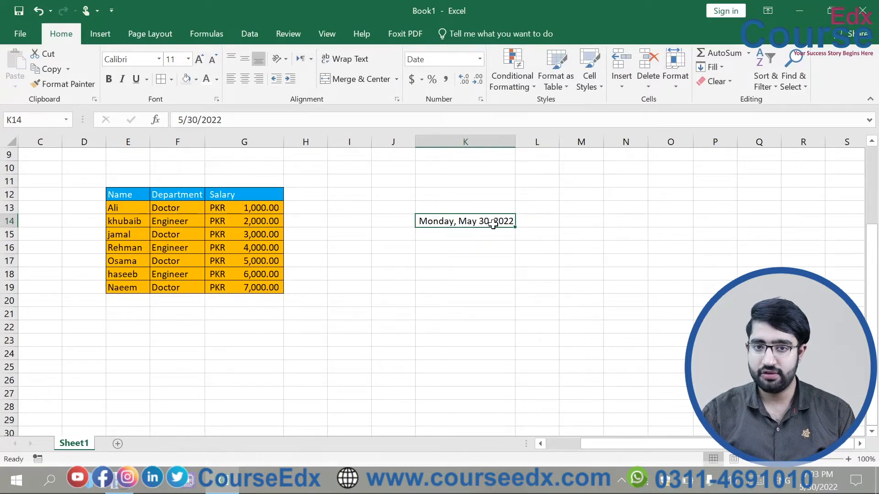
pyautogui.click(481, 60)
pyautogui.click(626, 293)
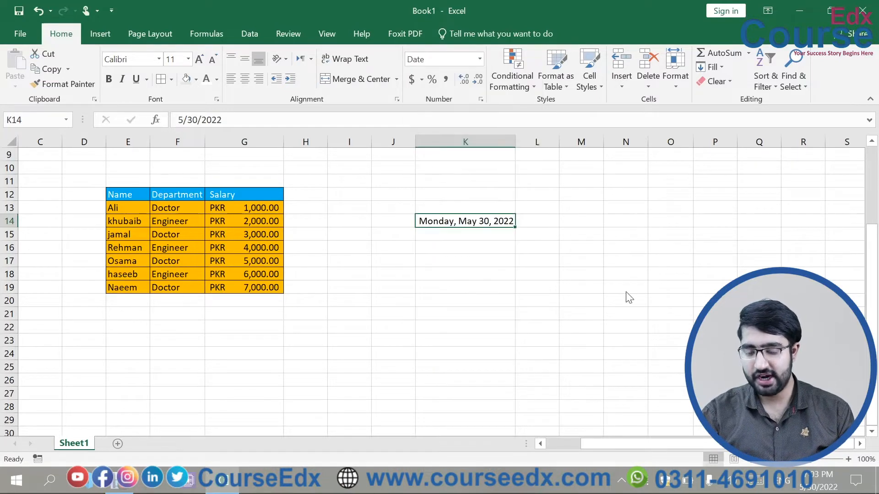
pyautogui.click(481, 100)
pyautogui.scroll(-1, 450, 256)
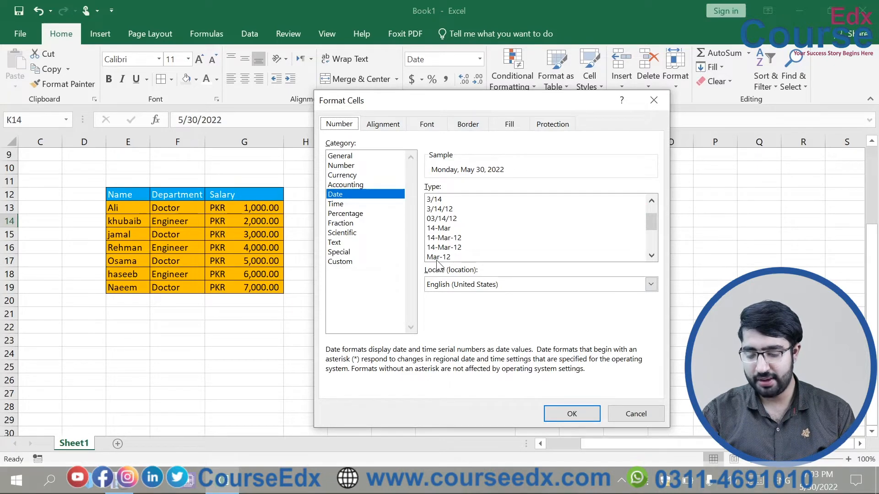
pyautogui.click(620, 417)
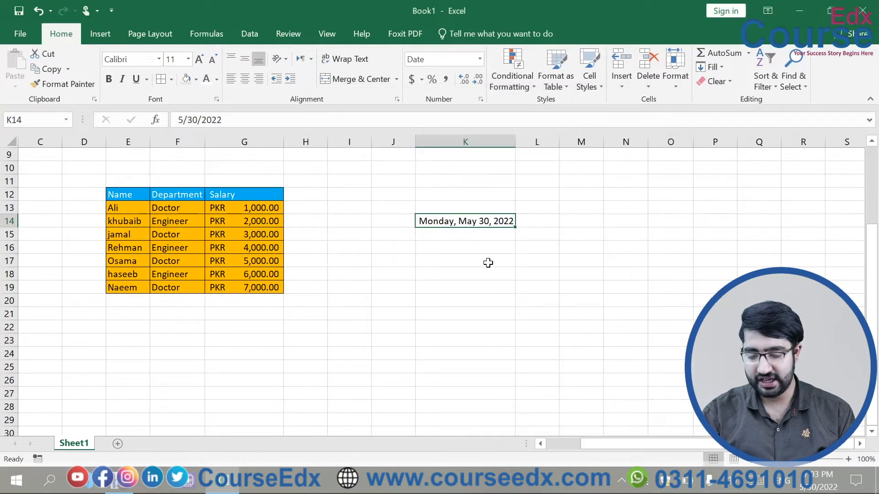
# Step: Set the date format of cell K14 to the Mar-12 type
pyautogui.click(481, 101)
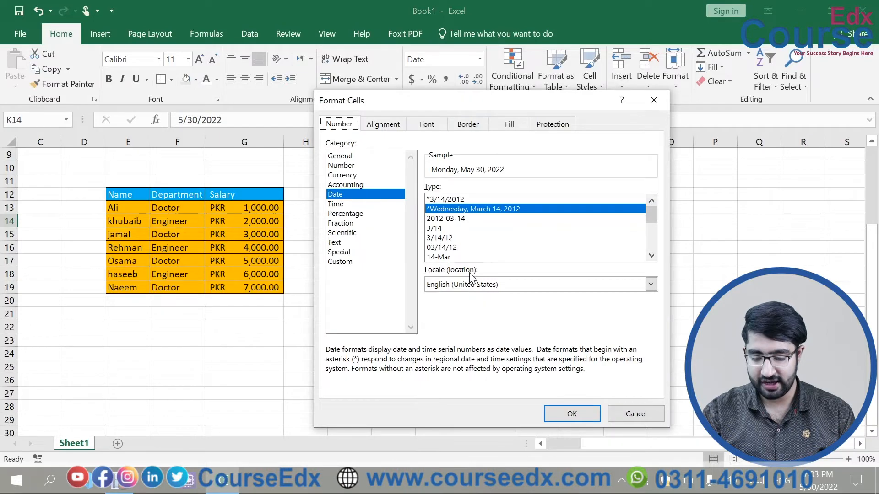
pyautogui.scroll(-2, 458, 257)
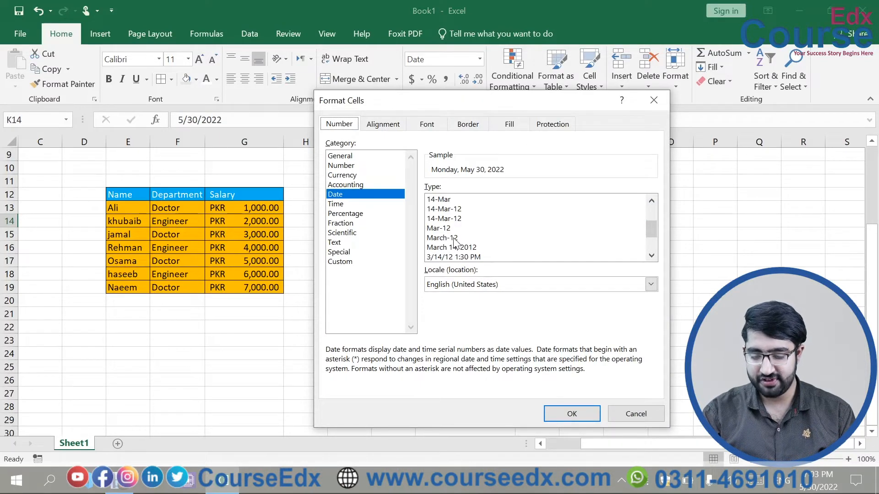
pyautogui.click(443, 228)
pyautogui.click(572, 414)
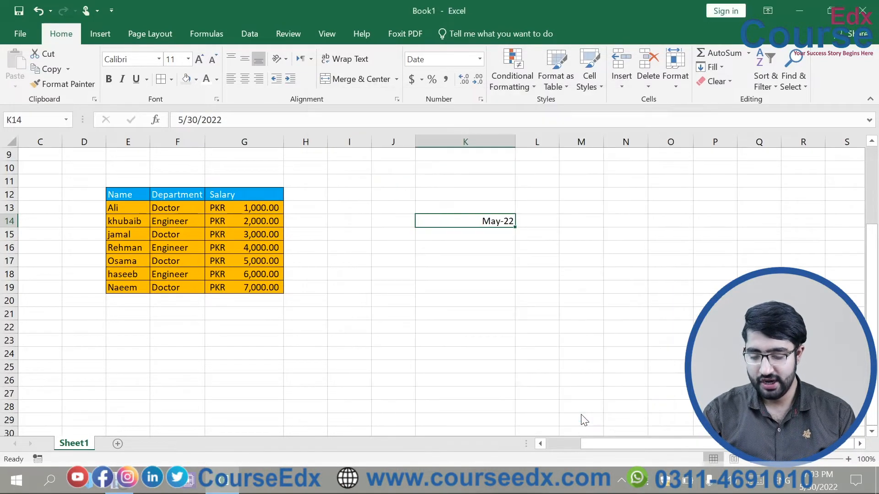
pyautogui.click(498, 280)
pyautogui.click(480, 218)
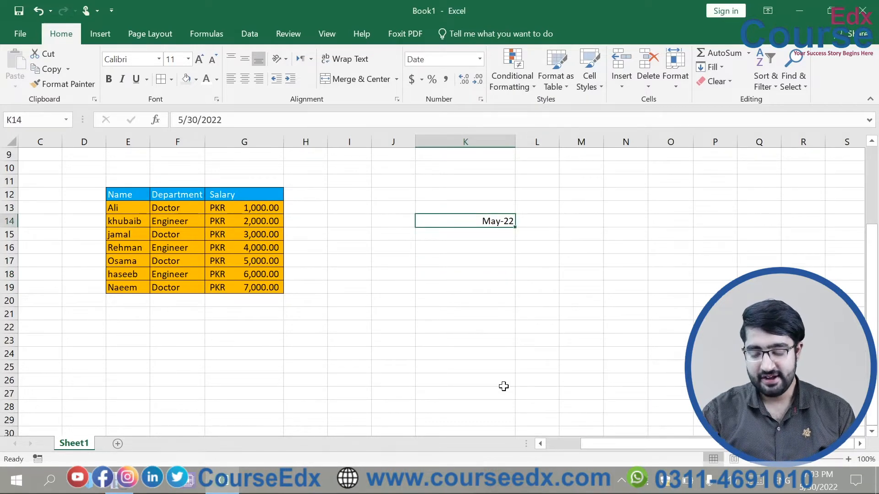
# Step: Enter the current time in cell L17
pyautogui.click(552, 261)
pyautogui.click(504, 262)
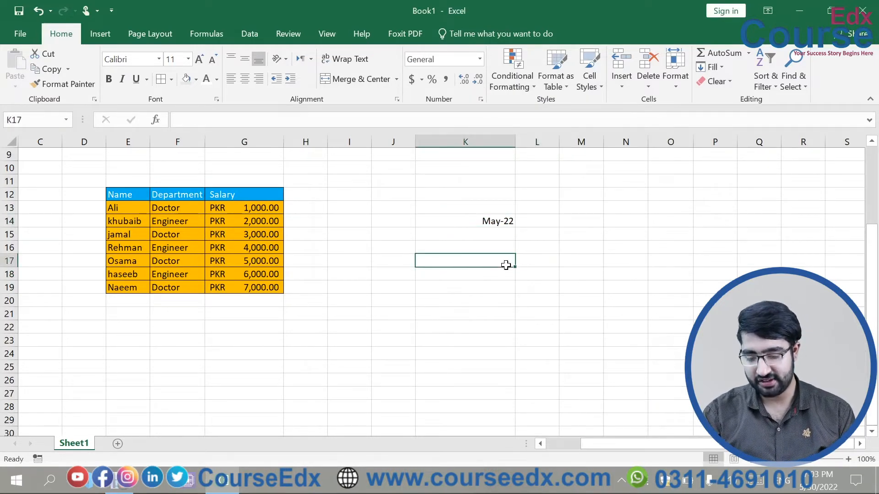
pyautogui.click(554, 263)
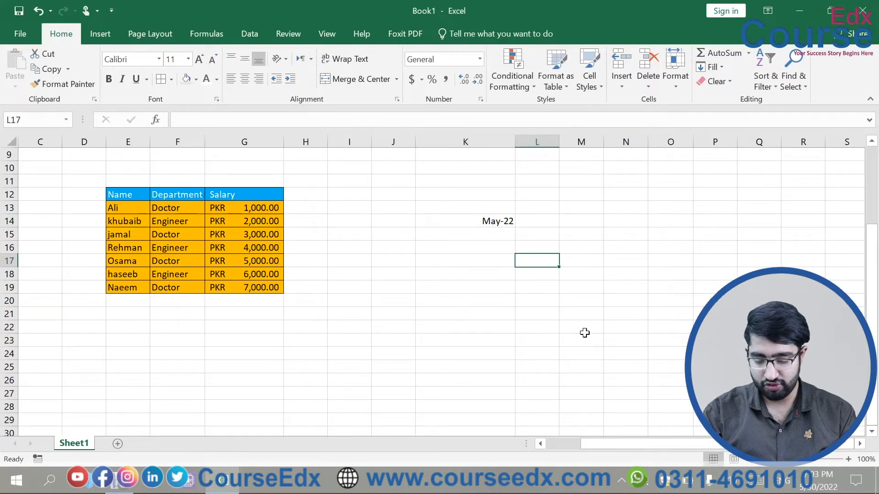
pyautogui.hotkey('ctrl', 'shift', ';')
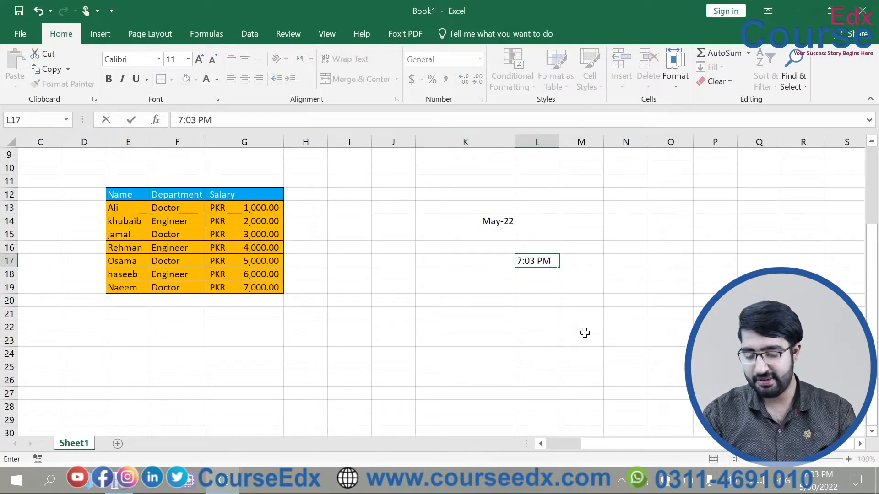
pyautogui.click(585, 333)
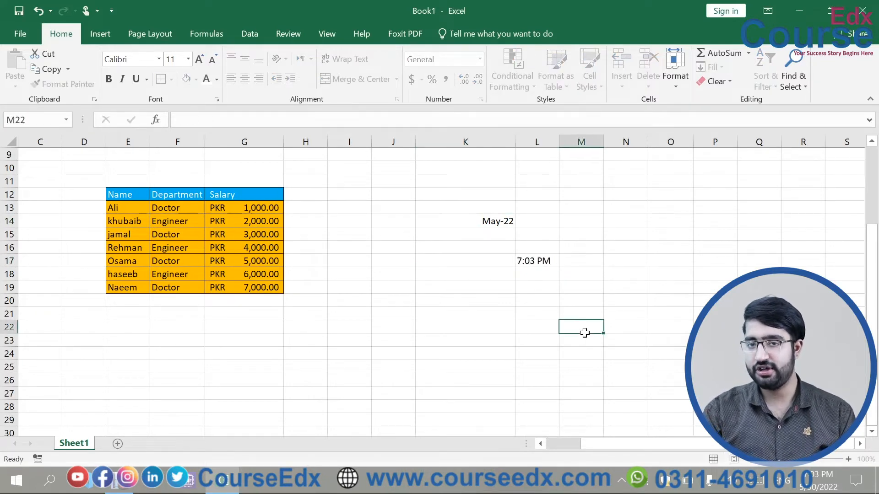
# Step: Format the time in L17 in 24-hour style using the 13:30 type of the Time category
pyautogui.click(538, 265)
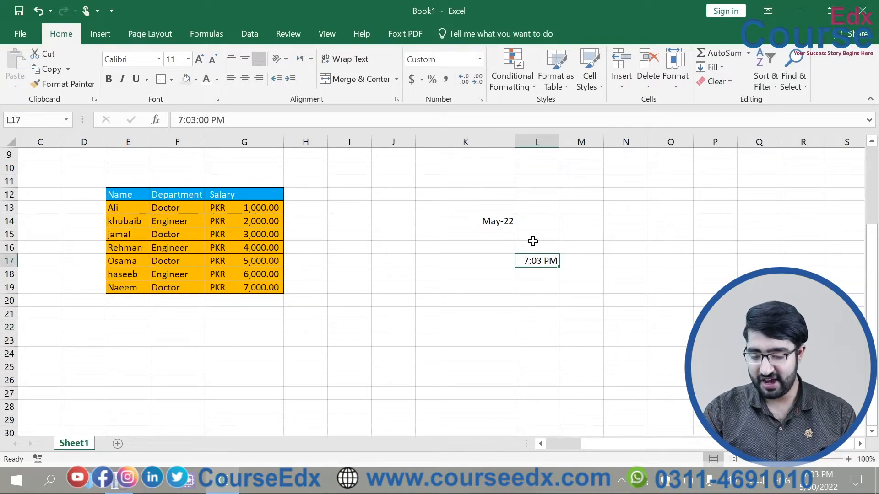
pyautogui.click(479, 96)
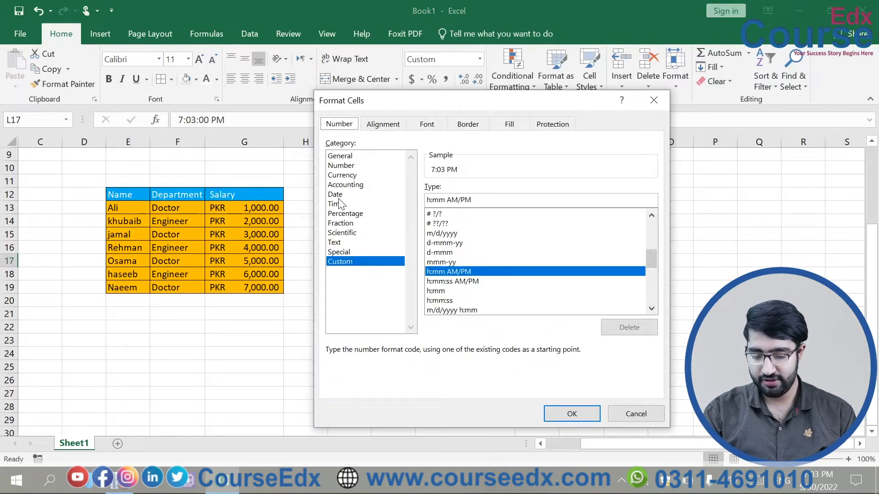
pyautogui.click(339, 196)
pyautogui.click(339, 204)
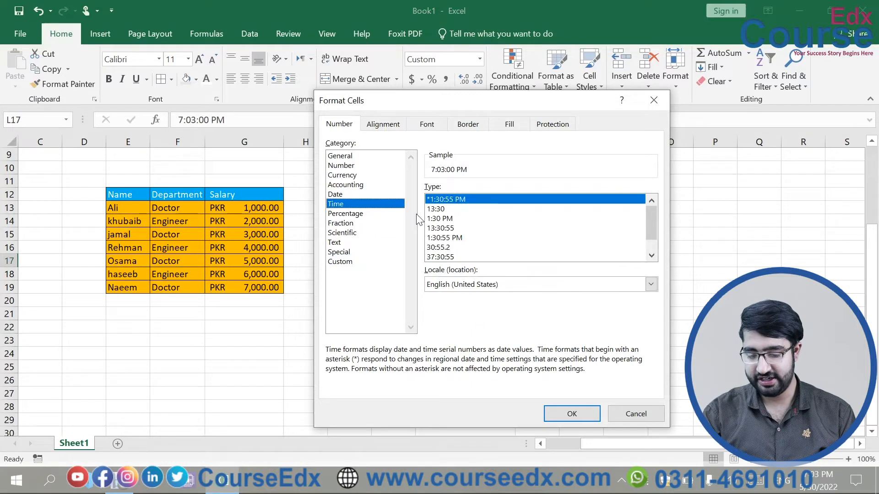
pyautogui.click(440, 209)
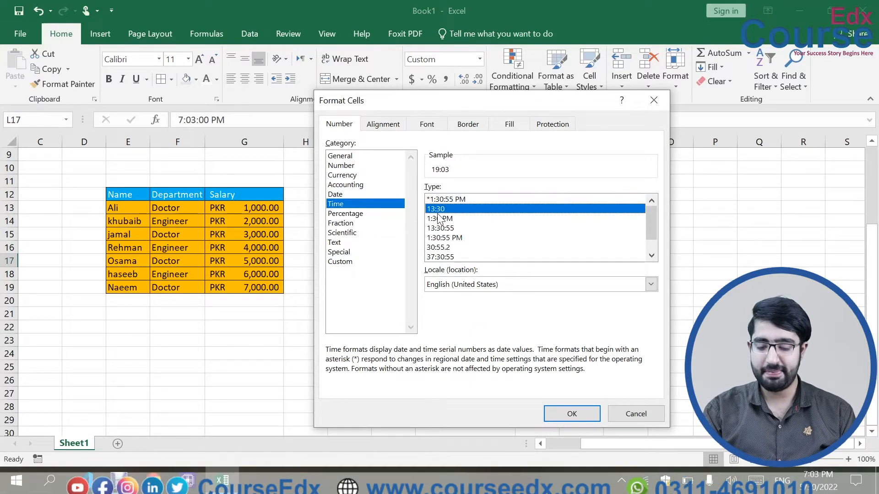
pyautogui.click(581, 414)
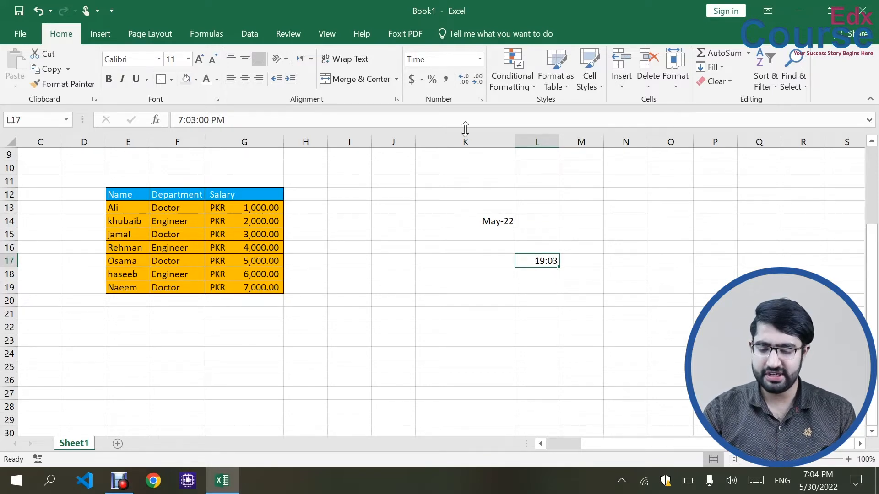
# Step: Set the time format of cell L17 to the 1:30 PM type
pyautogui.click(482, 100)
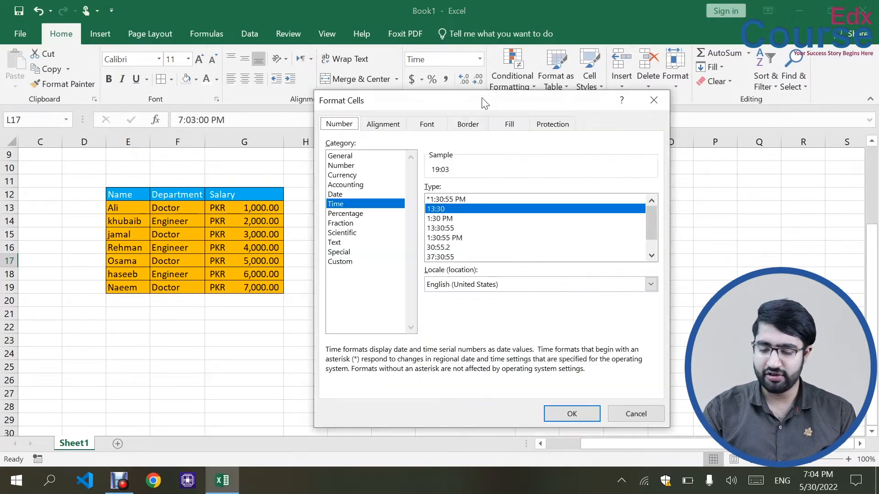
pyautogui.click(440, 219)
pyautogui.click(582, 415)
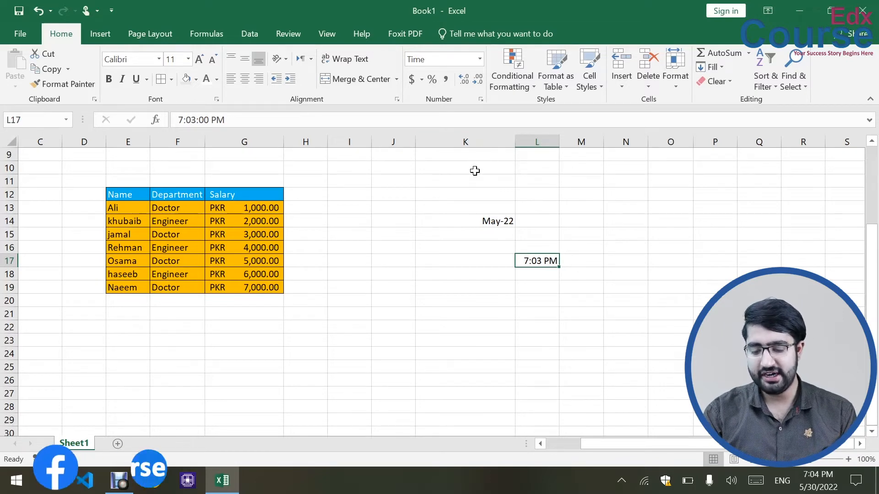
# Step: Clear the contents of the range K11:M21, including the date and the time
pyautogui.moveTo(475, 180); pyautogui.dragTo(475, 209)
pyautogui.moveTo(537, 265); pyautogui.dragTo(589, 315)
pyautogui.press('Delete')
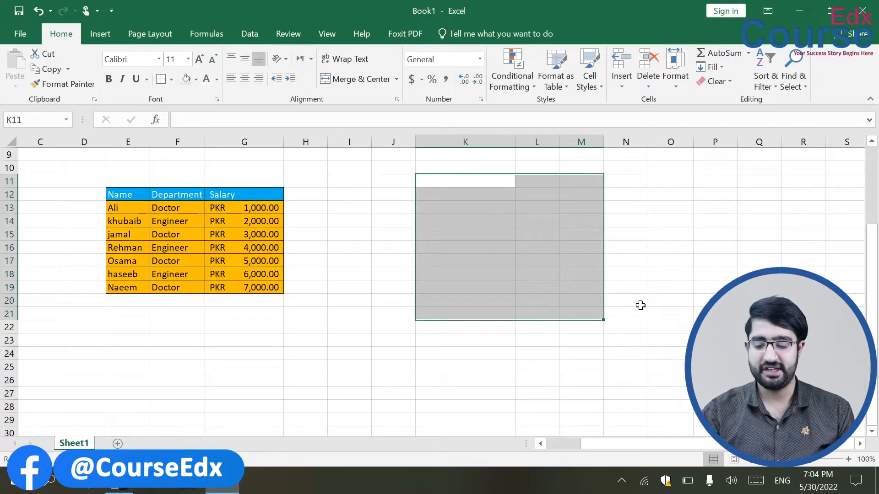
# Step: Enter the headers Name, Obt, Tot and Percentage in cells L14 to O14 and widen column O slightly to fit
pyautogui.click(537, 221)
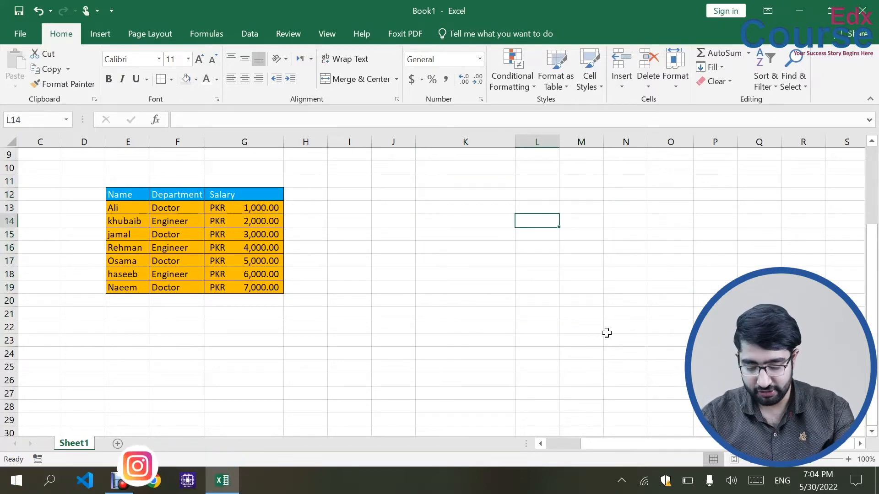
pyautogui.write('Name')
pyautogui.press('Tab')
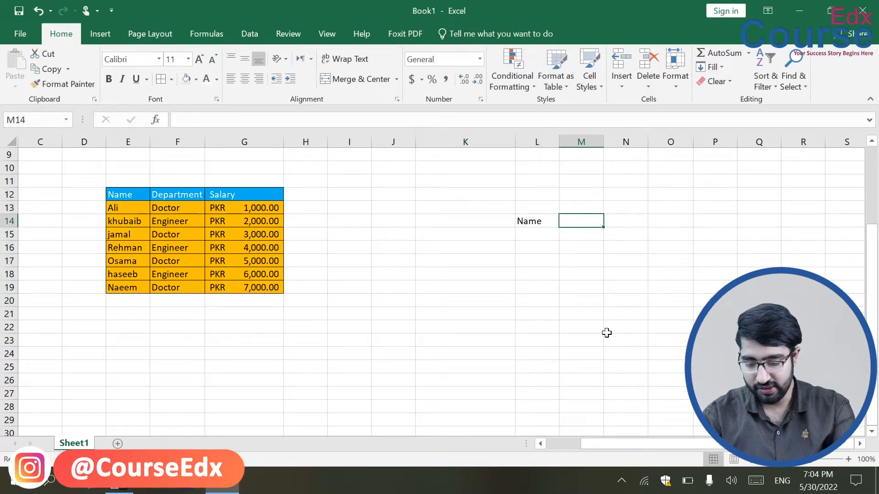
pyautogui.write('Obt')
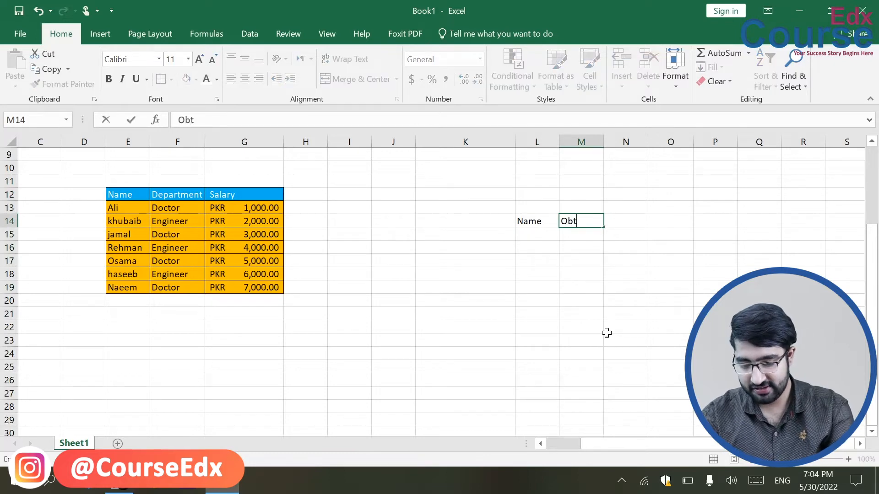
pyautogui.press('Tab')
pyautogui.write('Tot')
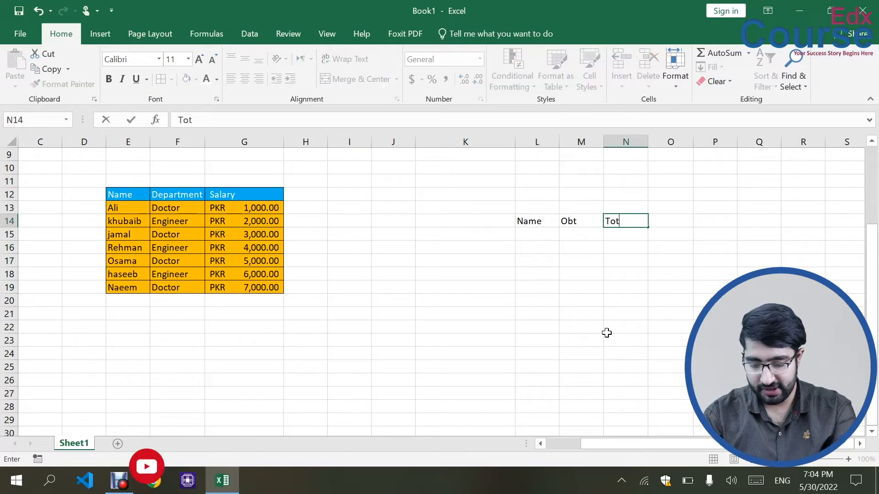
pyautogui.press('Tab')
pyautogui.write('Per')
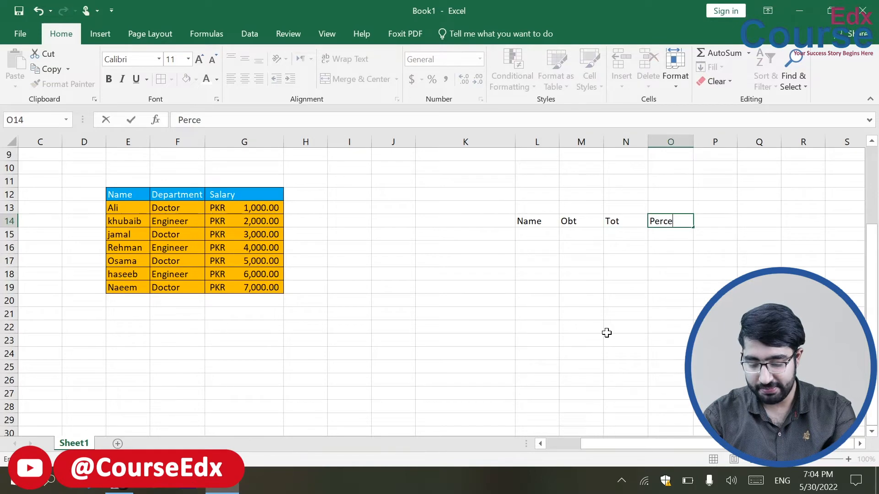
pyautogui.write('centage')
pyautogui.click(683, 317)
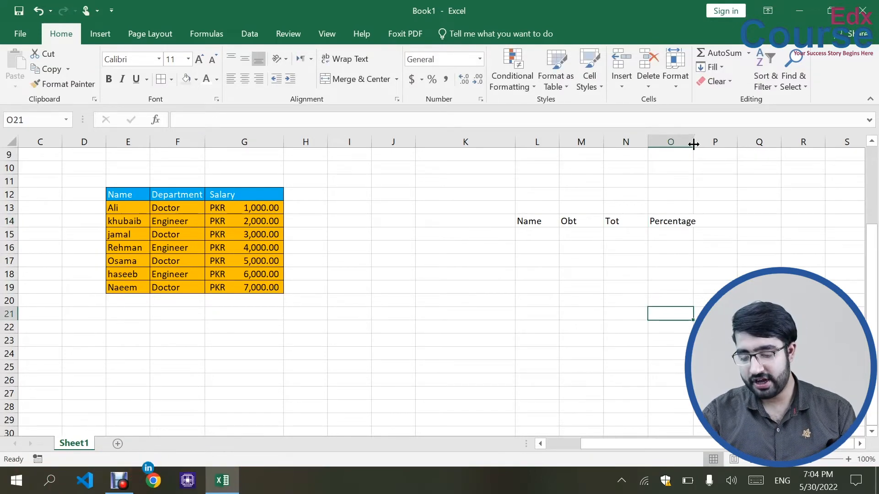
pyautogui.moveTo(694, 145); pyautogui.dragTo(698, 144)
pyautogui.click(746, 270)
# Step: Fill L15 to L20 under the Name header with six people's first names
pyautogui.click(551, 237)
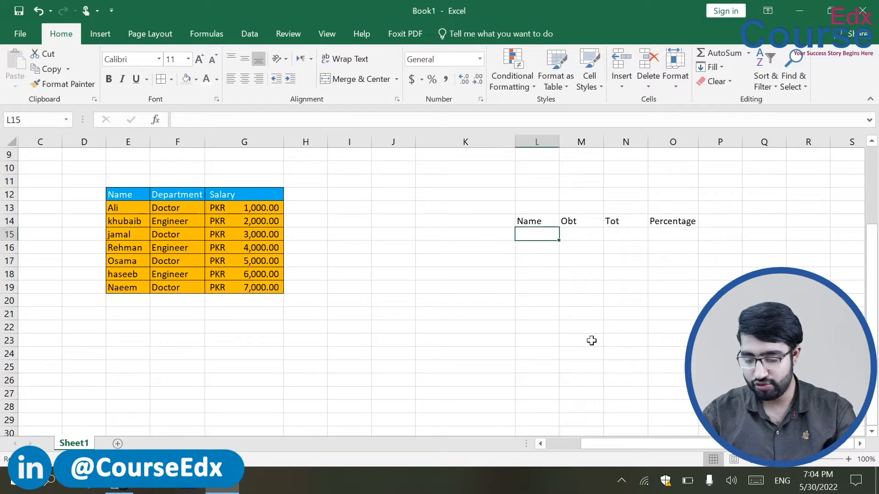
pyautogui.write('Ali')
pyautogui.press('Return')
pyautogui.write('imran')
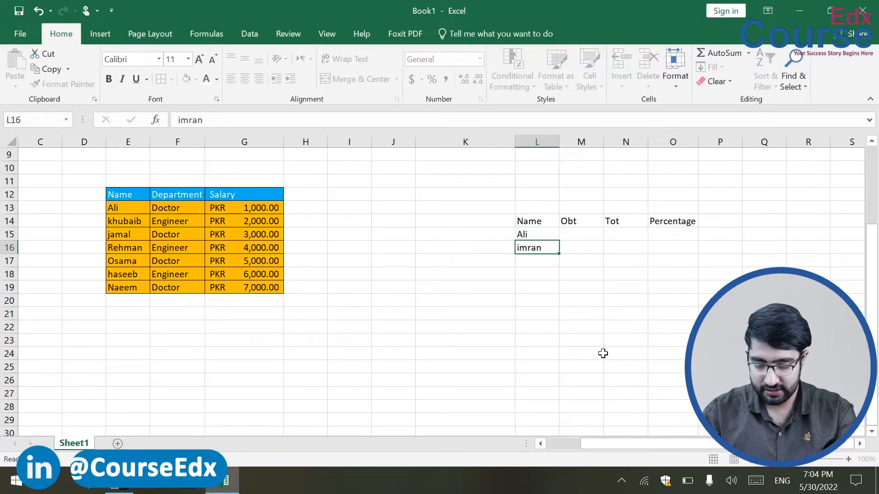
pyautogui.press('Return')
pyautogui.write('wasif')
pyautogui.press('Return')
pyautogui.write('akif')
pyautogui.press('Return')
pyautogui.write('jamal')
pyautogui.press('Return')
pyautogui.write('kamal')
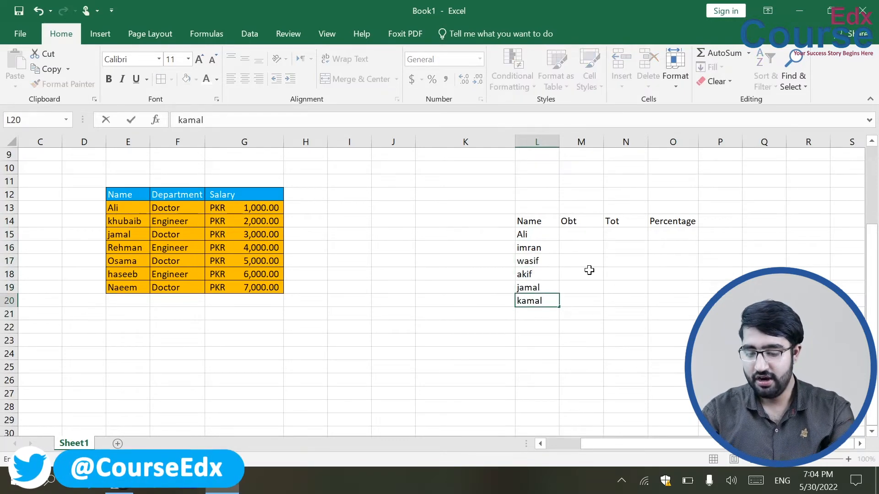
# Step: Enter the obtained marks 495, 490, 390, 300, 400 and 450 in cells M15 to M20
pyautogui.click(583, 236)
pyautogui.write('495')
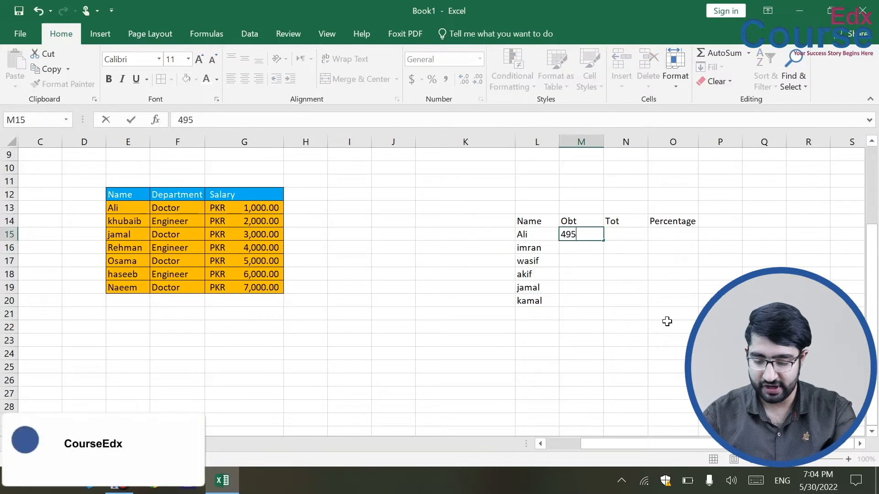
pyautogui.press('Return')
pyautogui.write('490')
pyautogui.hotkey('ctrl', 'Return')
pyautogui.press('Return')
pyautogui.write('390')
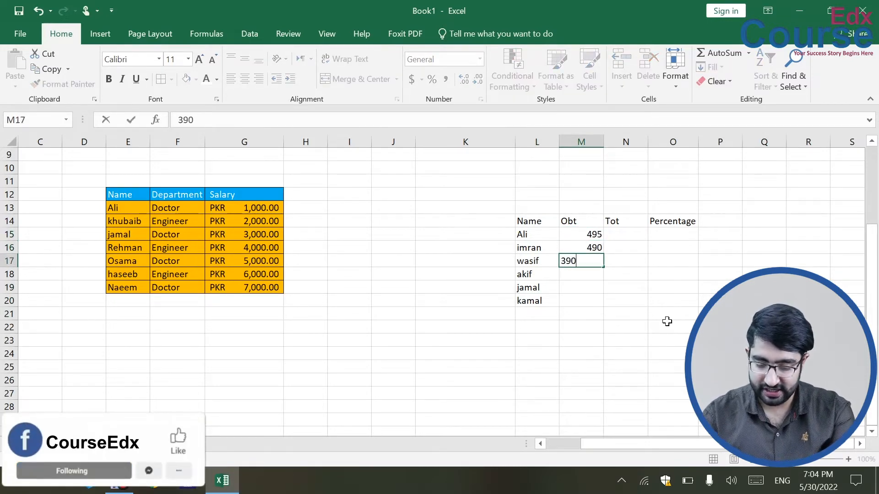
pyautogui.press('Return')
pyautogui.write('3000')
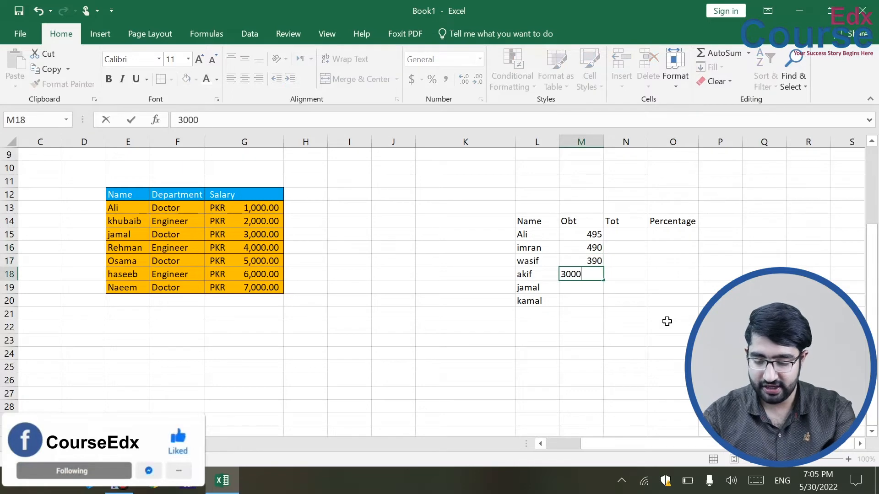
pyautogui.press('Return')
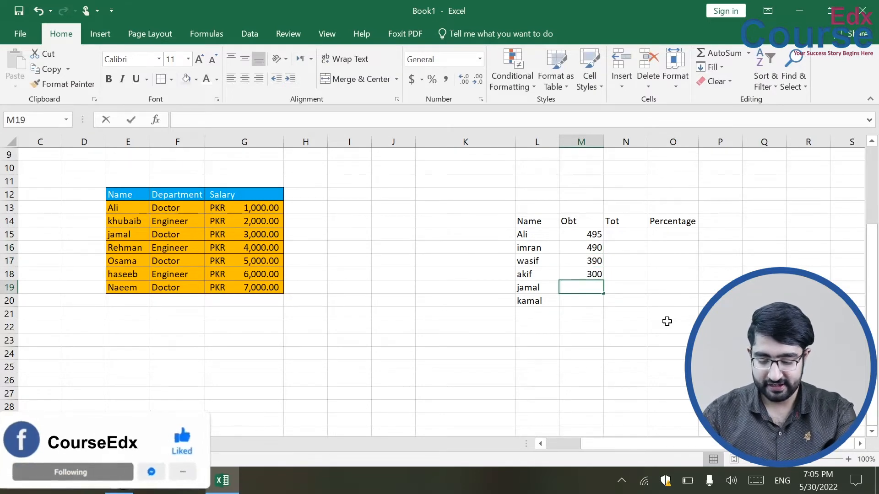
pyautogui.write('400')
pyautogui.press('Return')
pyautogui.write('450')
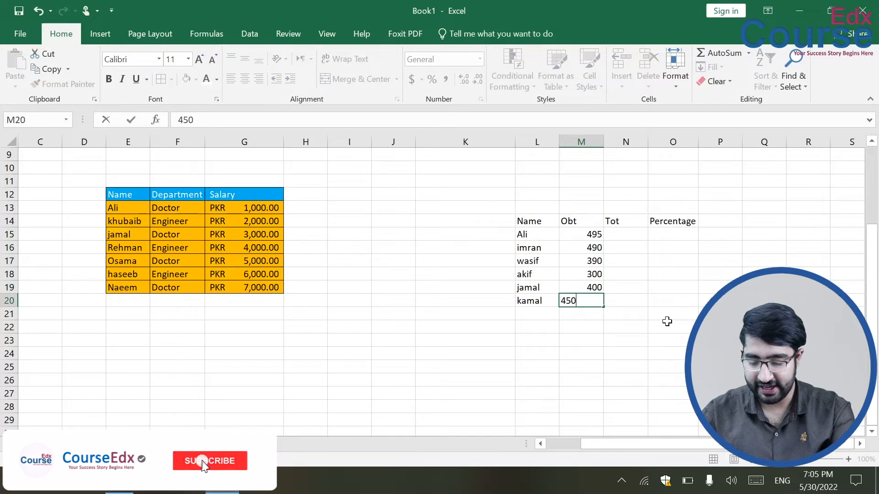
pyautogui.click(667, 321)
# Step: Enter 550 as the total in N15 and copy it down through N20
pyautogui.click(636, 238)
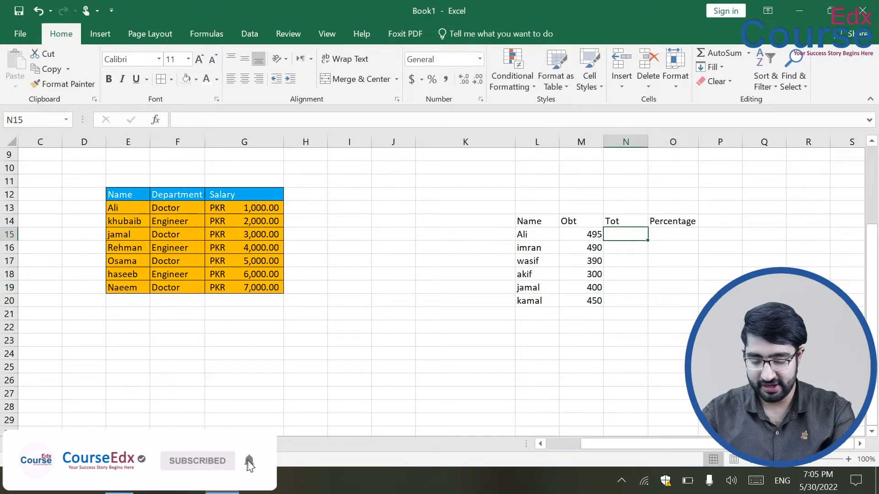
pyautogui.write('550')
pyautogui.click(667, 287)
pyautogui.click(632, 234)
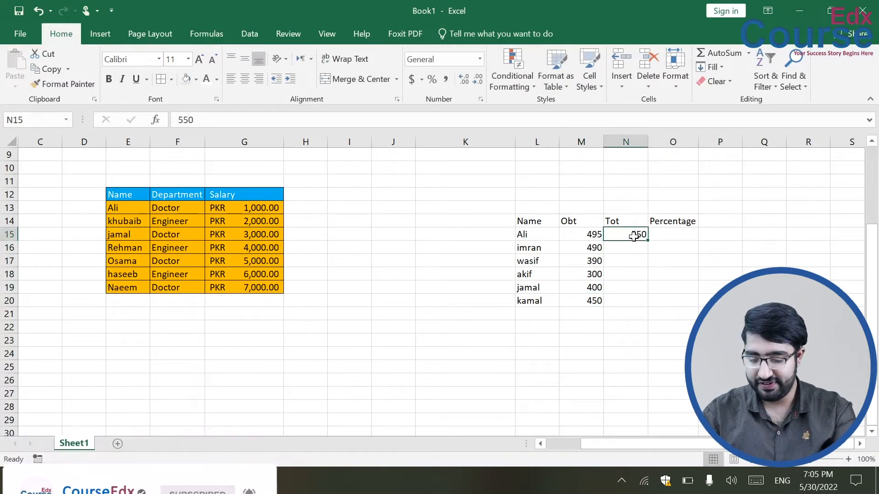
pyautogui.moveTo(649, 243); pyautogui.dragTo(642, 310)
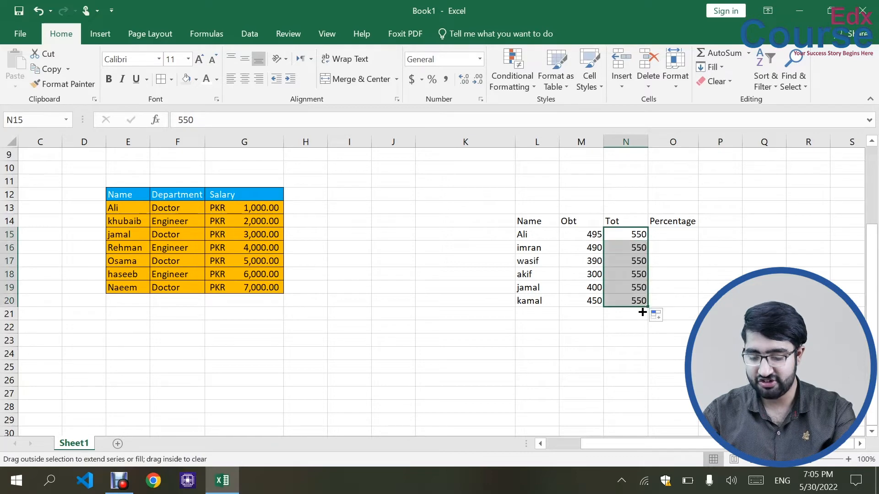
pyautogui.click(714, 326)
# Step: Centre the contents of the range K11:P22 horizontally
pyautogui.click(668, 240)
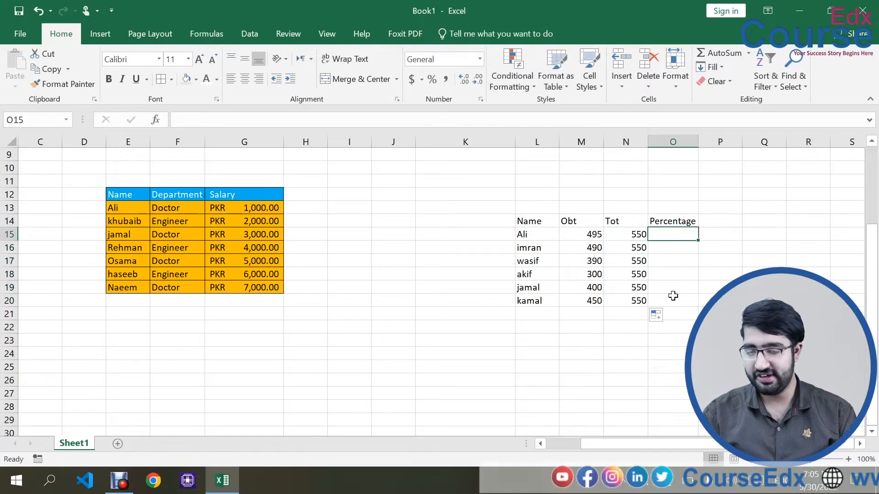
pyautogui.moveTo(536, 234); pyautogui.dragTo(641, 300)
pyautogui.moveTo(462, 181); pyautogui.dragTo(719, 327)
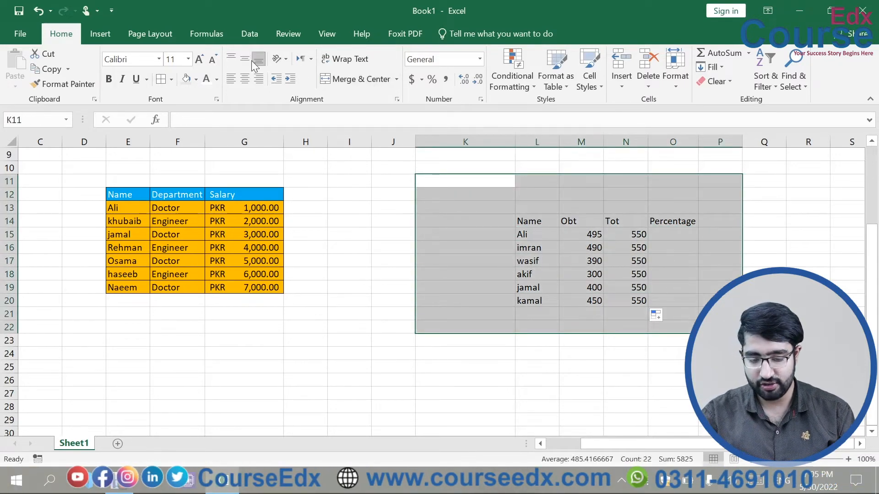
pyautogui.scroll(-1, 245, 79)
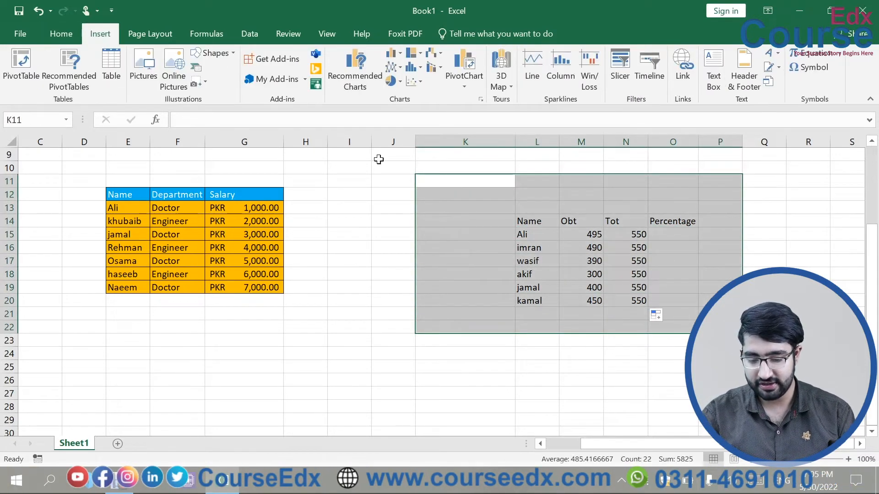
pyautogui.click(76, 37)
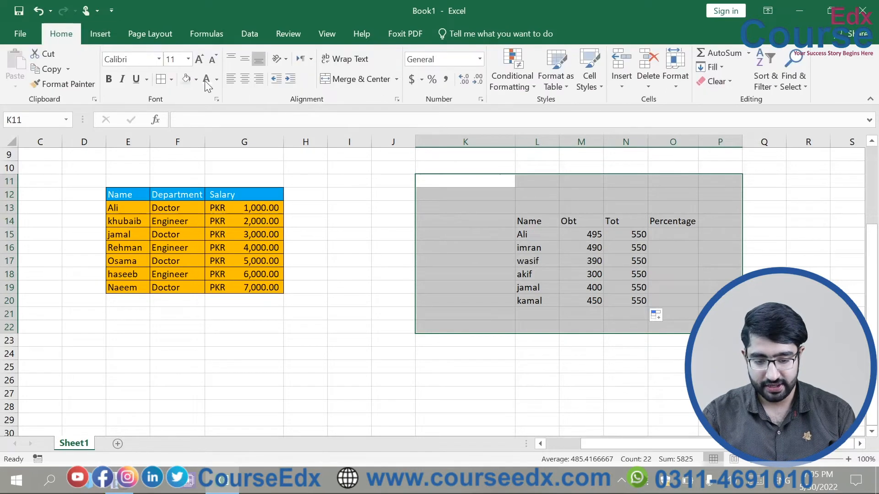
pyautogui.click(248, 81)
pyautogui.click(652, 353)
# Step: Widen the Percentage column further to leave room around its header
pyautogui.click(655, 234)
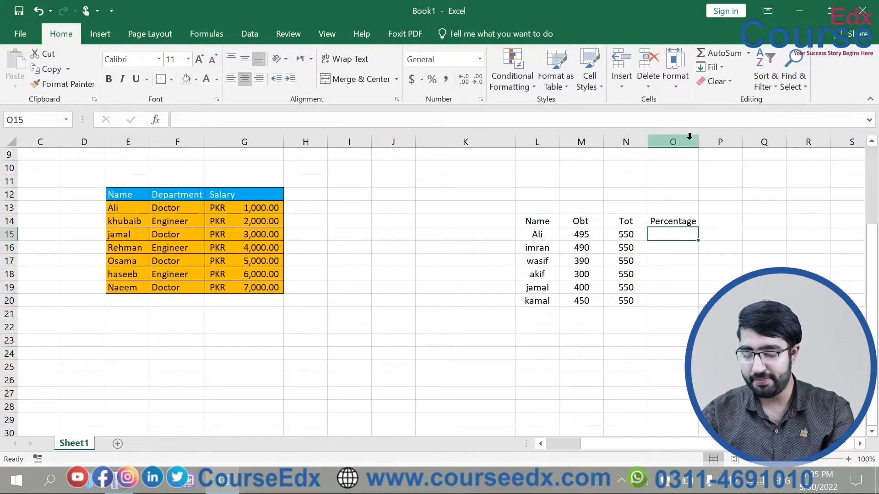
pyautogui.moveTo(699, 139); pyautogui.dragTo(729, 139)
pyautogui.click(695, 259)
# Step: Calculate the first percentage in O15 with the formula =M15/N15*100
pyautogui.click(684, 237)
pyautogui.write('=')
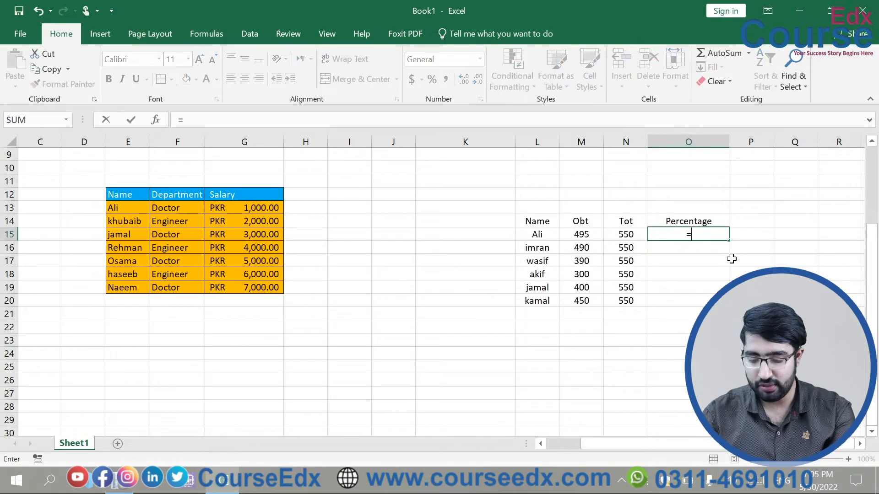
pyautogui.click(589, 236)
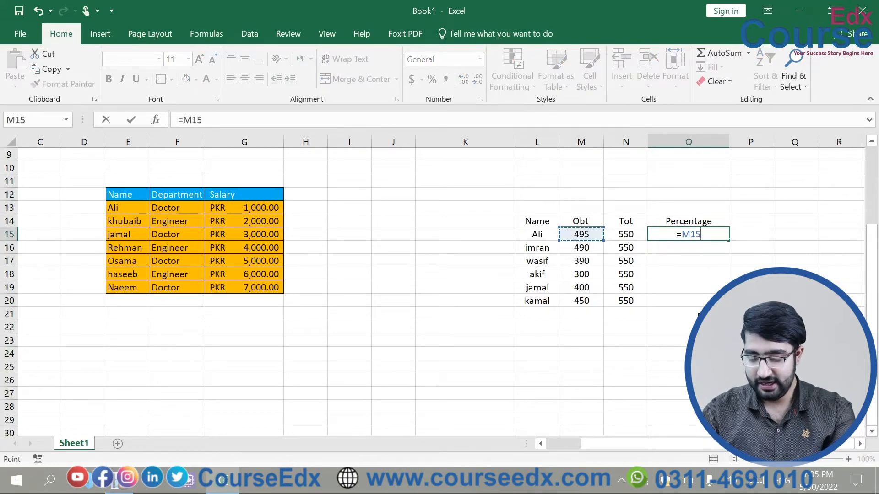
pyautogui.click(633, 234)
pyautogui.write('*100')
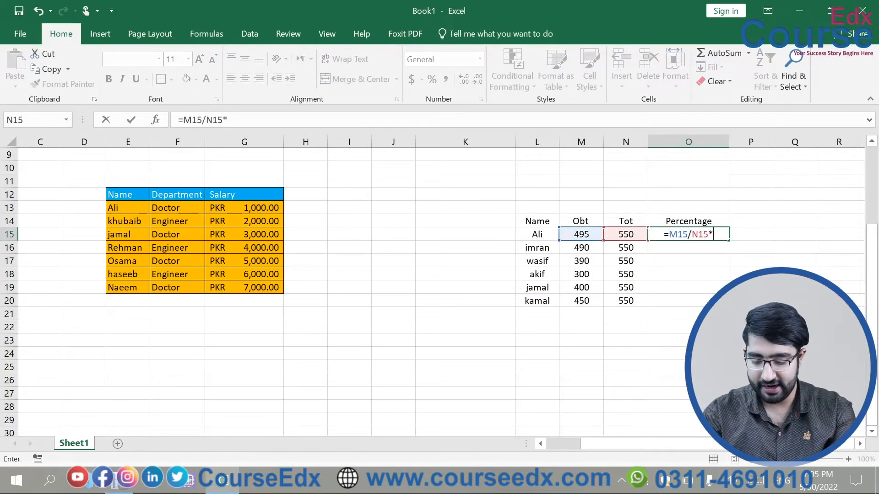
pyautogui.press('Return')
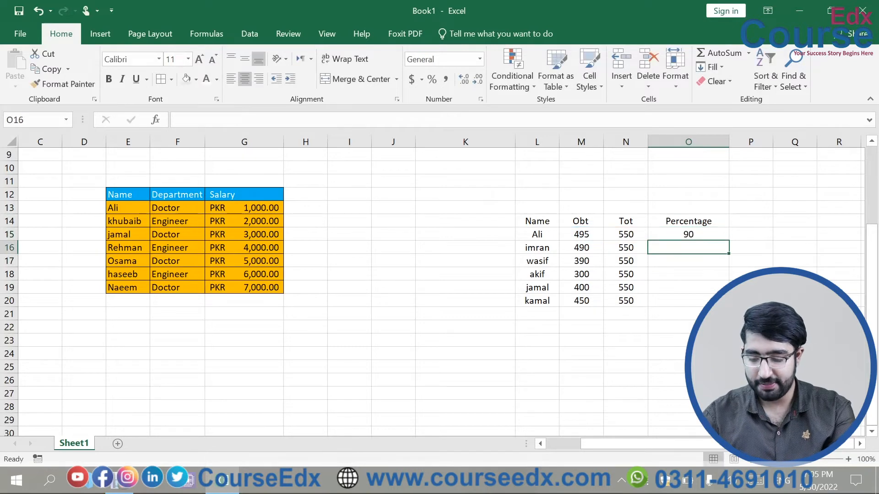
# Step: Copy the percentage formula from O15 down through O20
pyautogui.click(687, 233)
pyautogui.moveTo(728, 243); pyautogui.dragTo(728, 305)
pyautogui.click(751, 287)
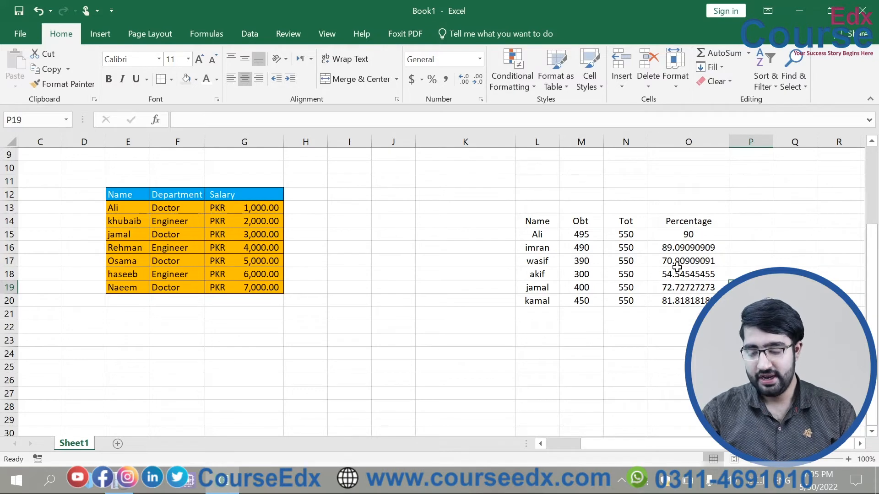
pyautogui.moveTo(666, 236); pyautogui.dragTo(683, 302)
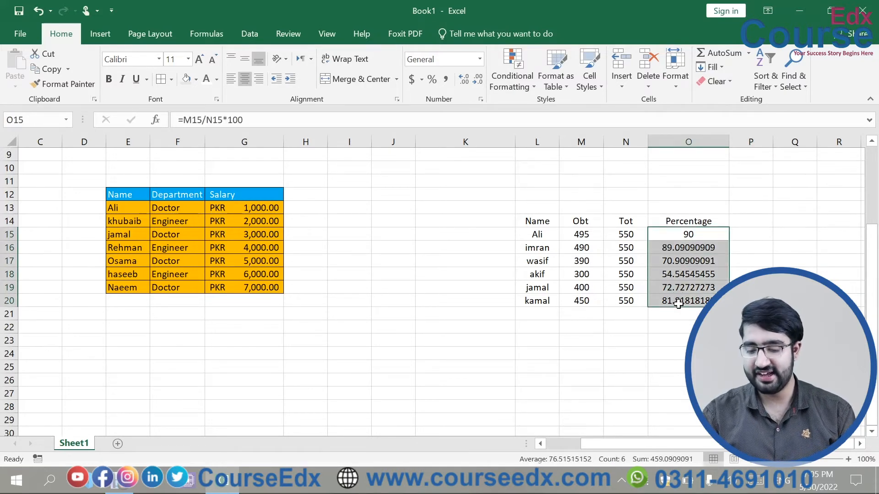
pyautogui.rightClick(755, 343)
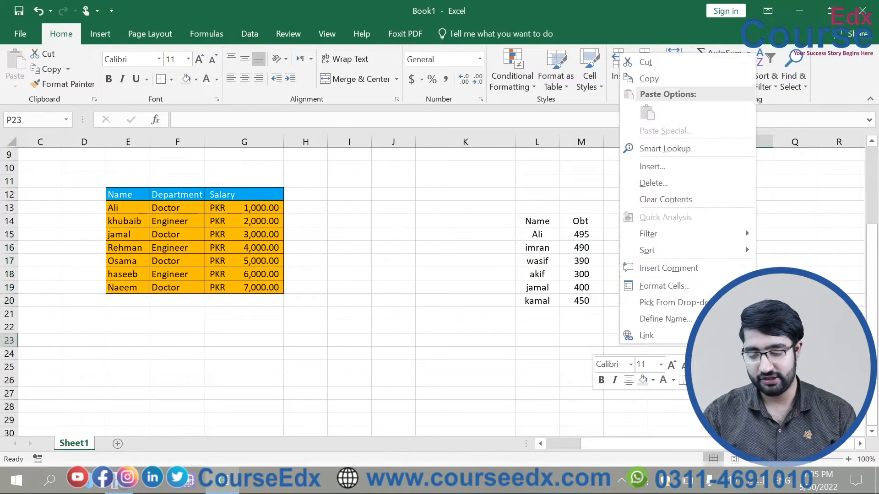
pyautogui.rightClick(798, 314)
pyautogui.press('Escape')
# Step: Format the cells O14:O20 with the Percentage number category and 2 decimal places
pyautogui.moveTo(686, 222); pyautogui.dragTo(685, 300)
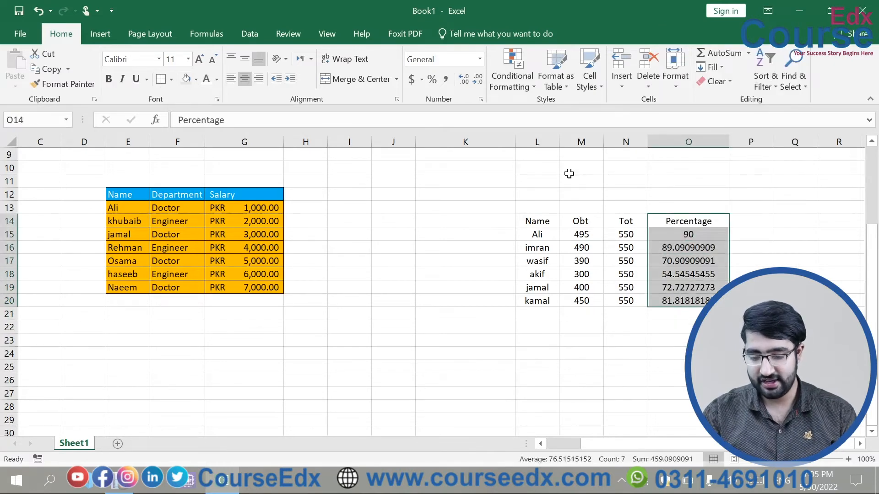
pyautogui.click(482, 99)
pyautogui.click(344, 214)
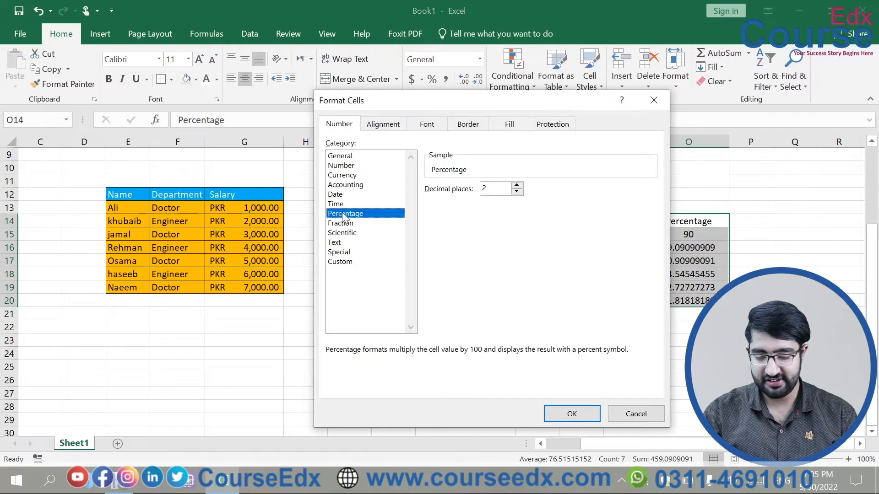
pyautogui.click(577, 414)
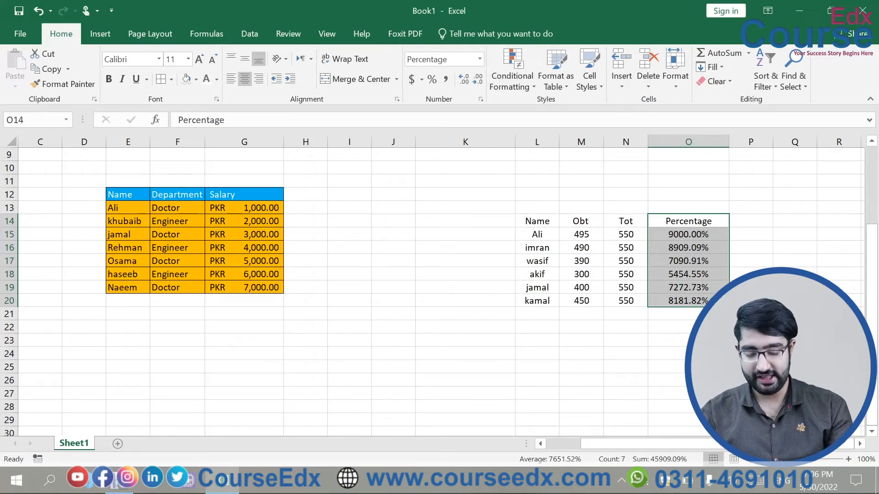
# Step: Undo the percentage format, the filled-down formulas and the formula in O15
pyautogui.hotkey('ctrl', 'shift', '`')
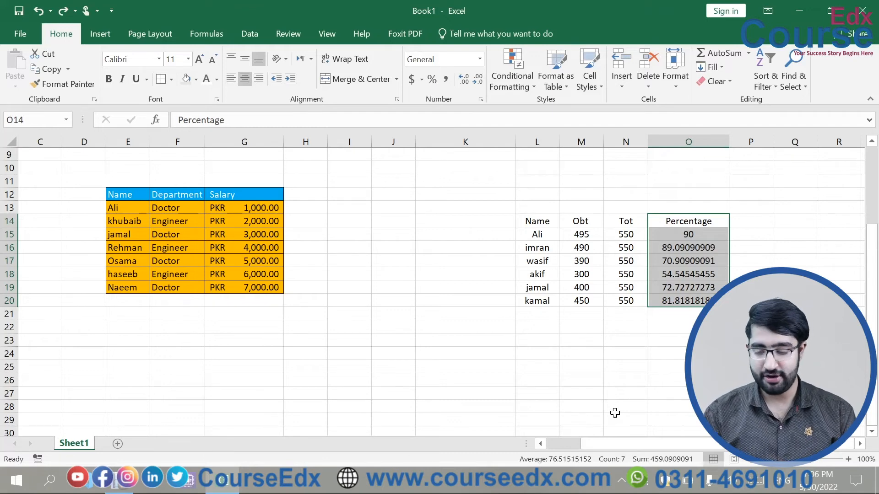
pyautogui.hotkey('ctrl', 'z')
pyautogui.hotkey('ctrl', 'z')
pyautogui.hotkey('ctrl', 'z')
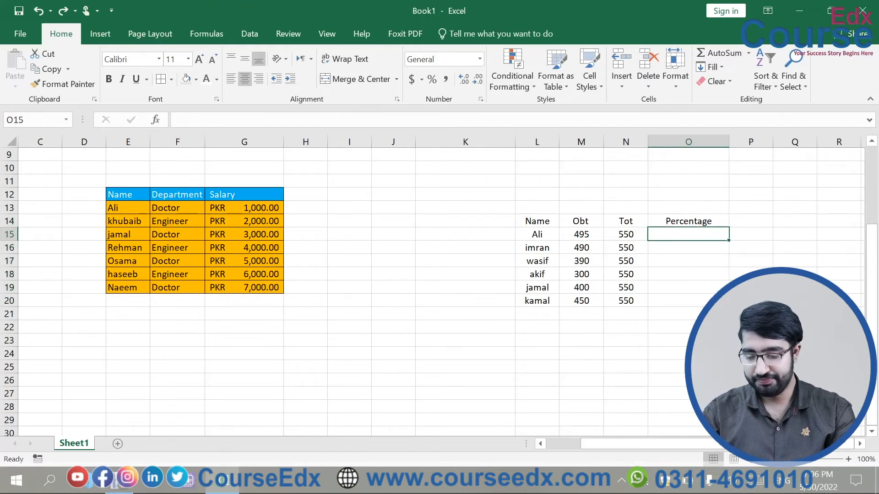
# Step: Calculate the first student's percentage in O15 as a plain ratio with the formula =M15/N15
pyautogui.write('=')
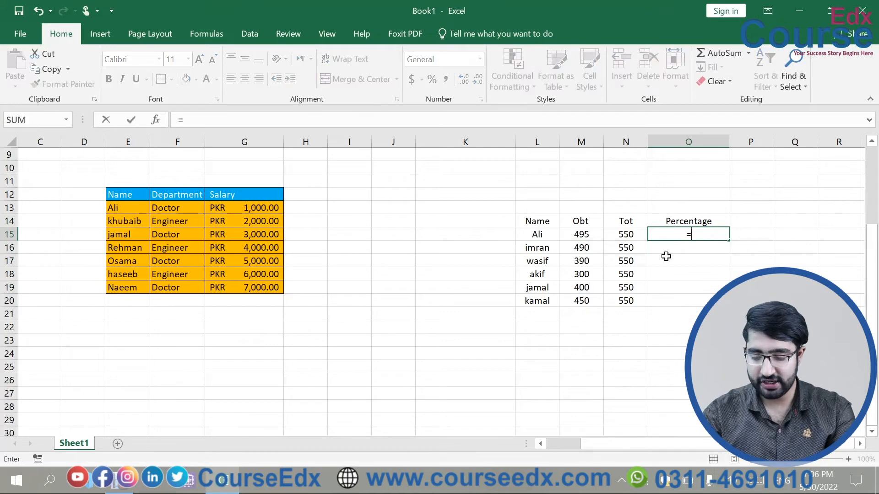
pyautogui.click(577, 236)
pyautogui.write('/')
pyautogui.click(626, 234)
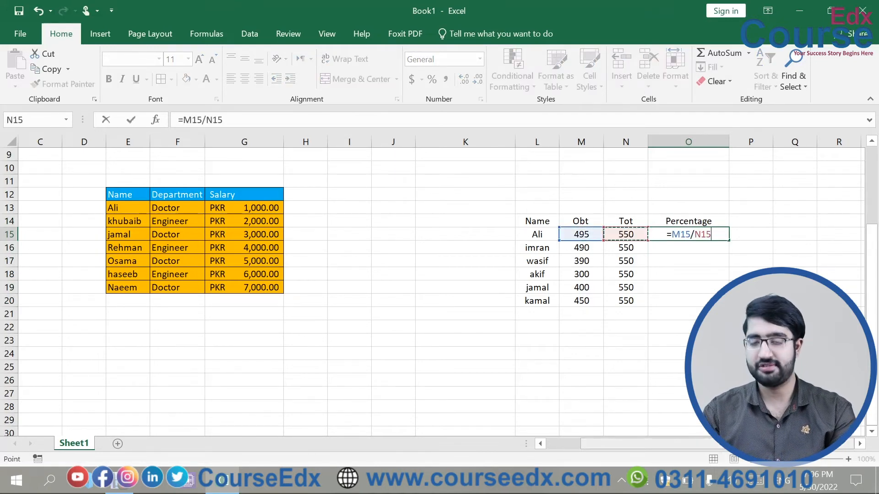
pyautogui.press('Return')
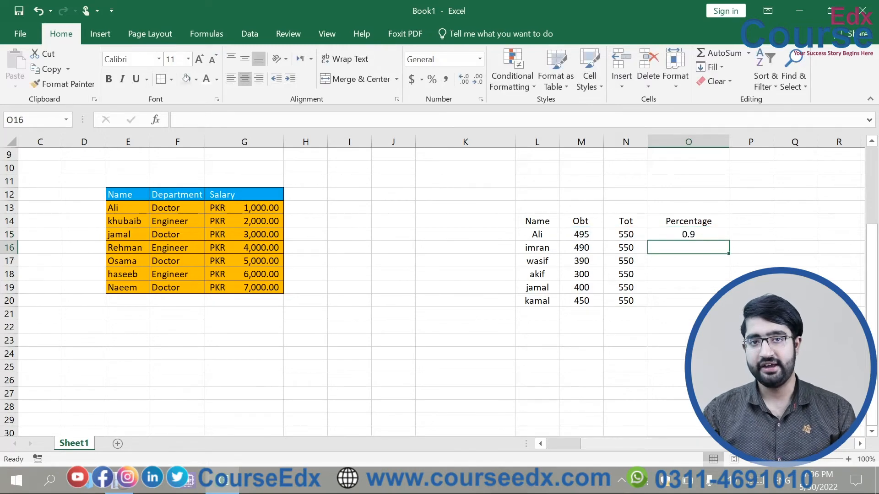
# Step: Format O15 as Percentage with 2 decimal places and copy its formula and format down through O20
pyautogui.click(685, 234)
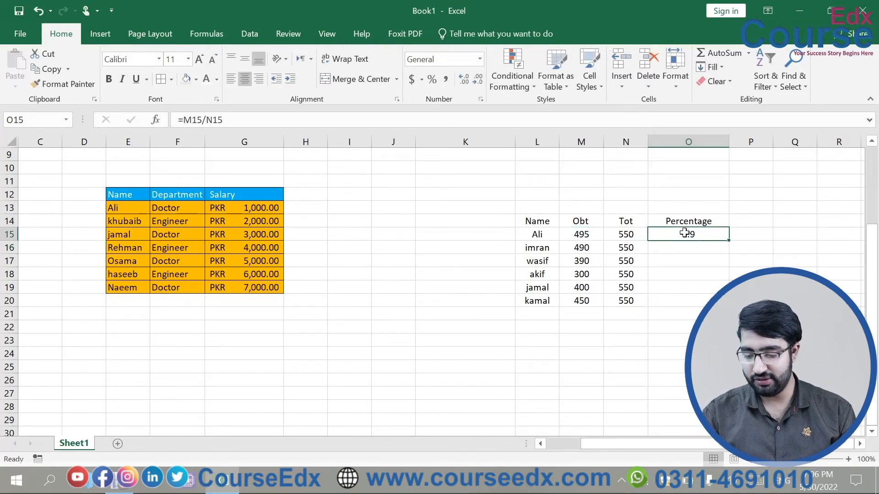
pyautogui.click(481, 100)
pyautogui.click(345, 213)
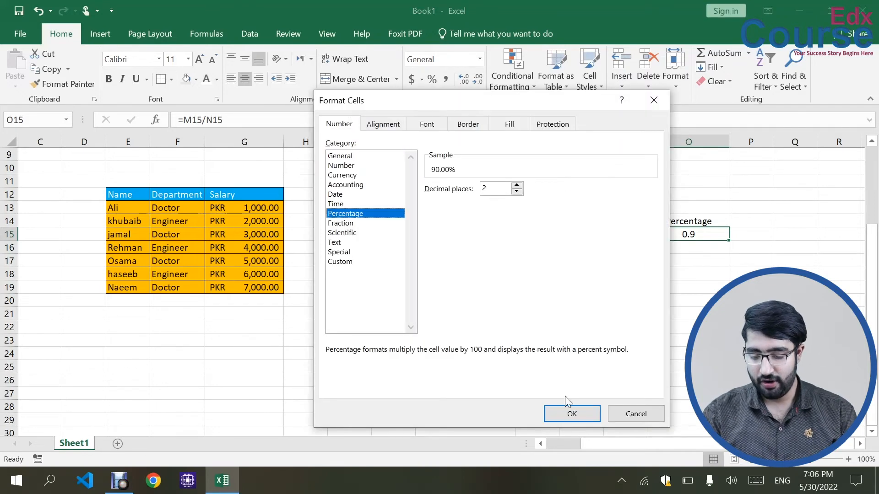
pyautogui.click(572, 414)
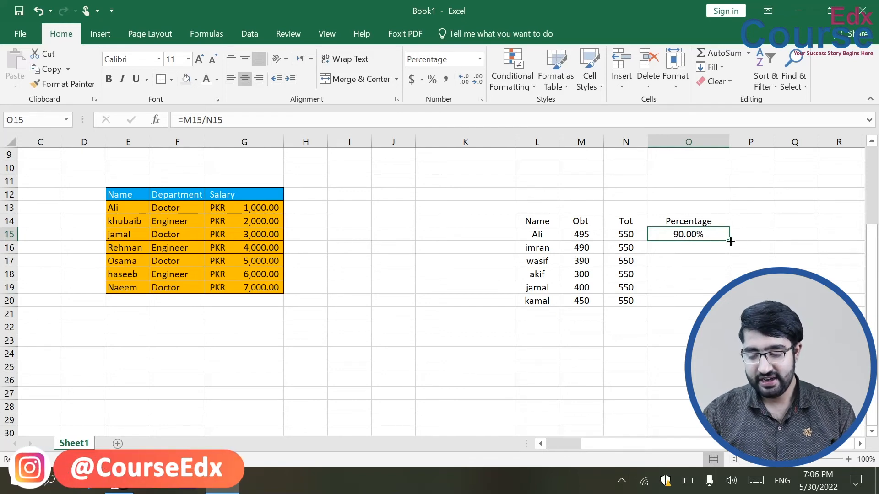
pyautogui.moveTo(730, 241); pyautogui.dragTo(731, 303)
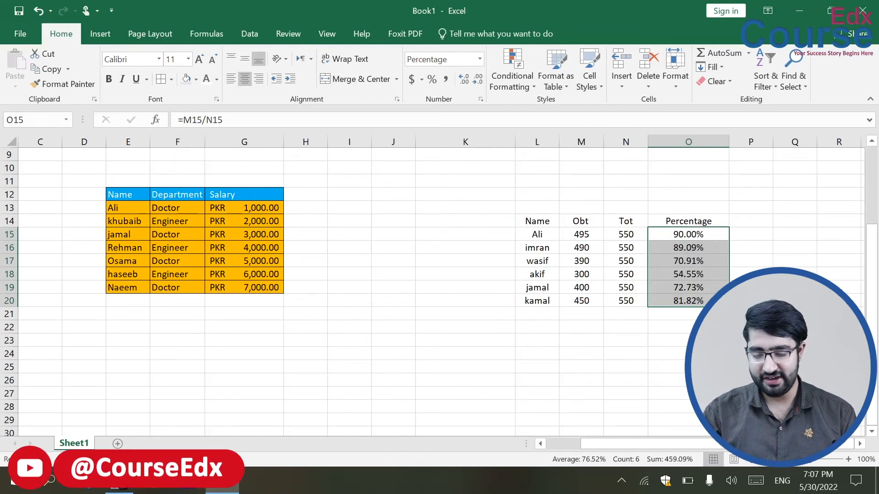
# Step: Set the percentage format of cells O15:O20 to 0 decimal places
pyautogui.click(482, 99)
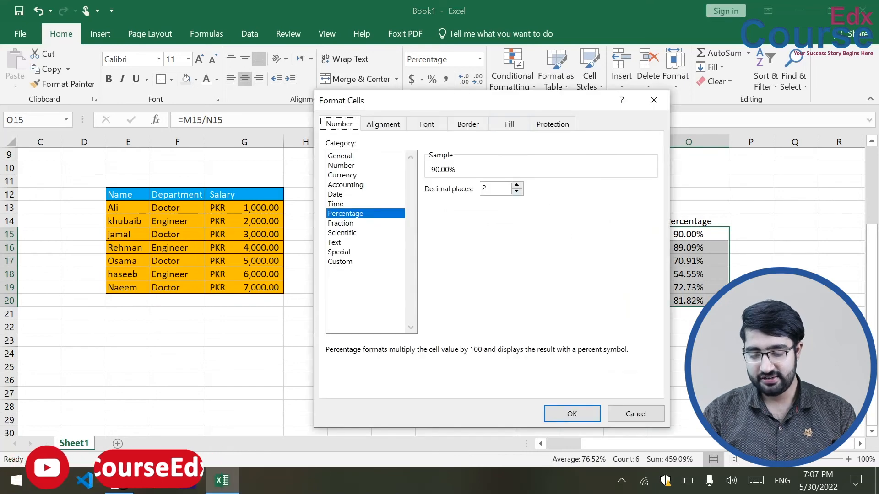
pyautogui.click(517, 192)
pyautogui.click(518, 192)
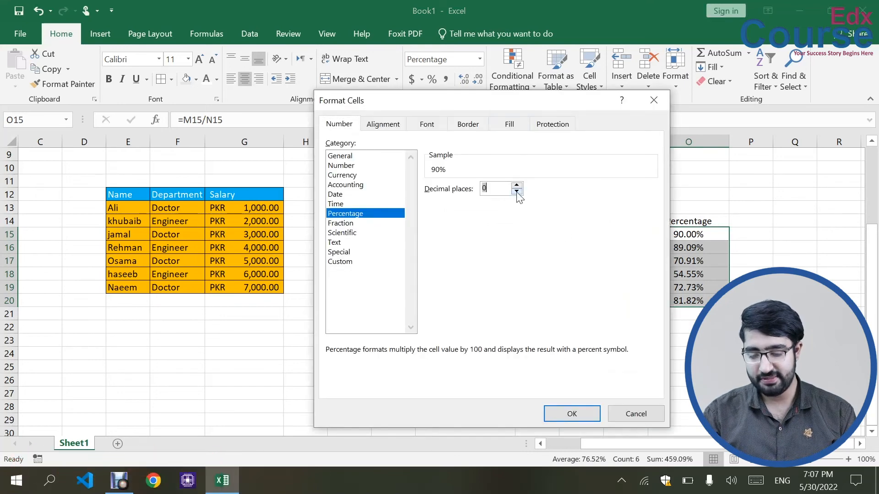
pyautogui.click(572, 415)
pyautogui.click(751, 314)
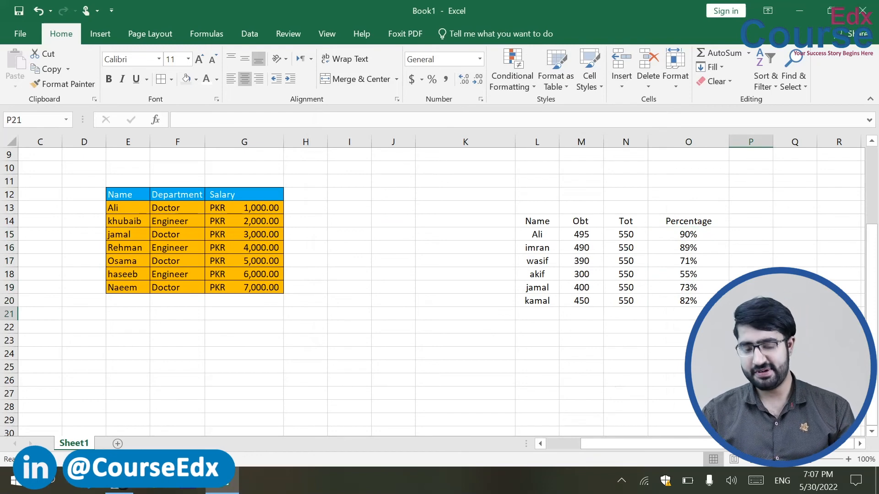
# Step: Undo the last decimal places change on the percentages in O15:O20
pyautogui.hotkey('ctrl', 'z')
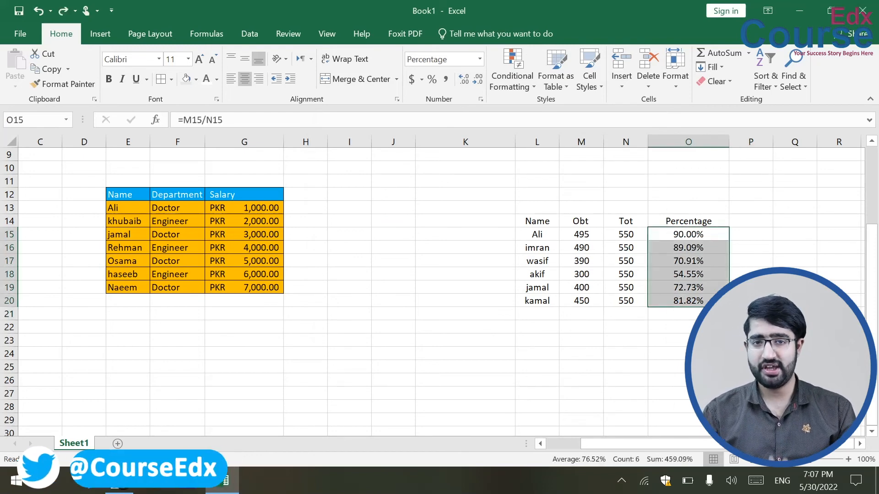
pyautogui.click(751, 314)
pyautogui.moveTo(691, 233); pyautogui.dragTo(691, 300)
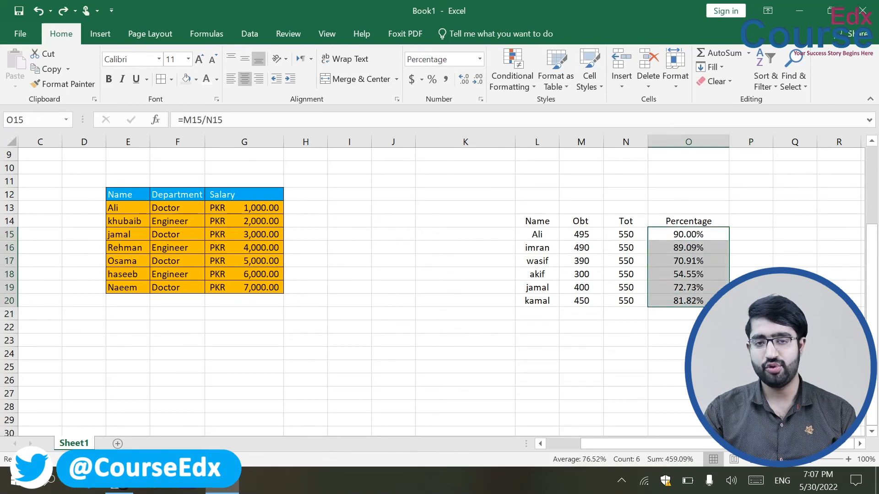
# Step: Open the number format settings for the empty cell Q19
pyautogui.click(795, 287)
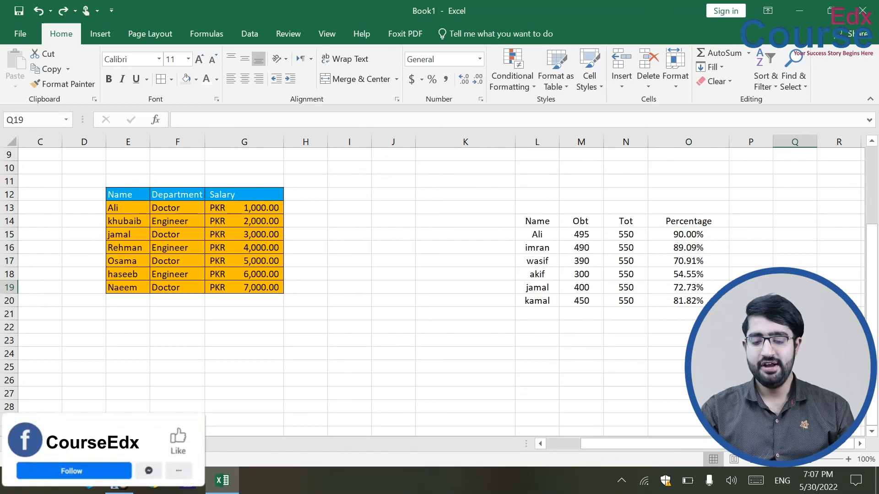
pyautogui.click(481, 100)
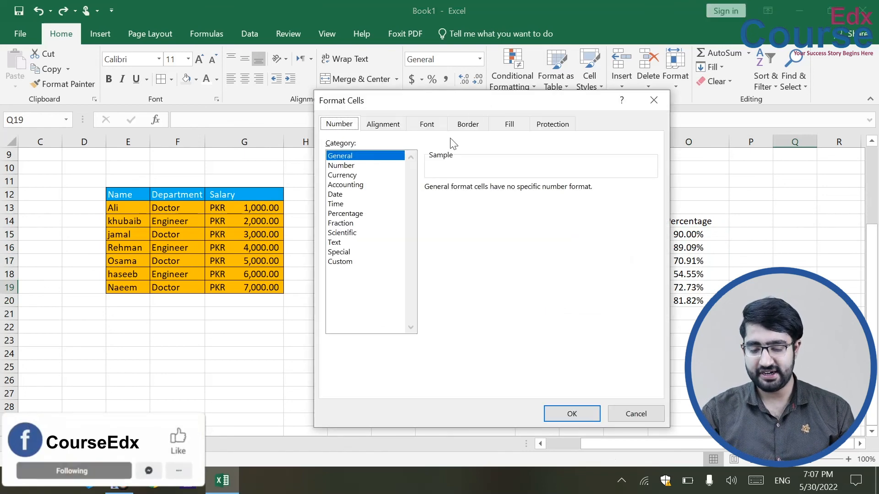